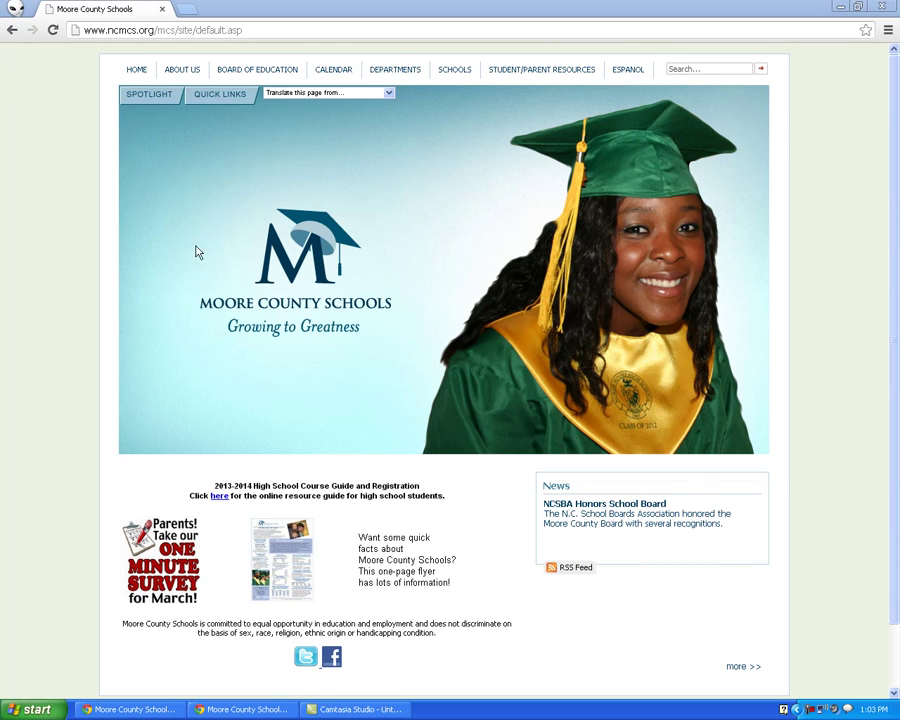
Go through Departments to Technology and show its Quick Links page listing Web Mail, Edmodo and Moodle
left_click(402, 76)
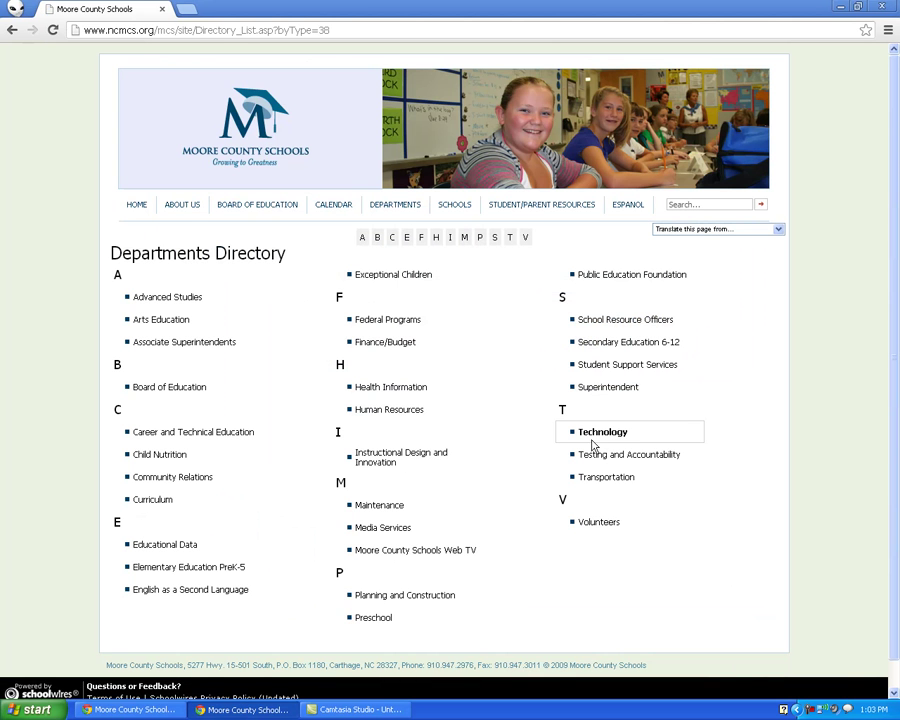
left_click(603, 433)
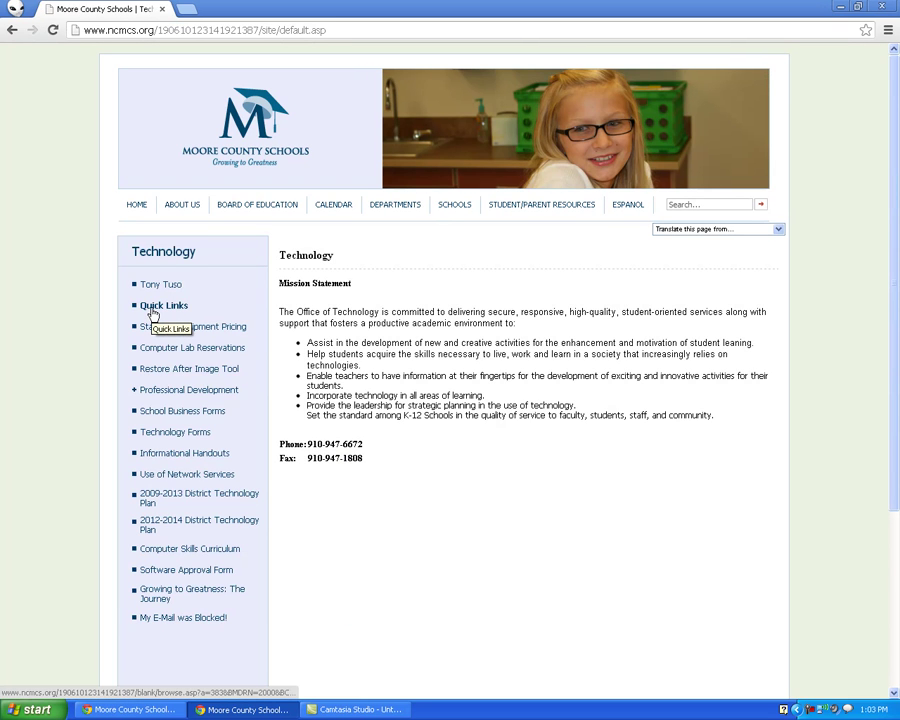
left_click(152, 306)
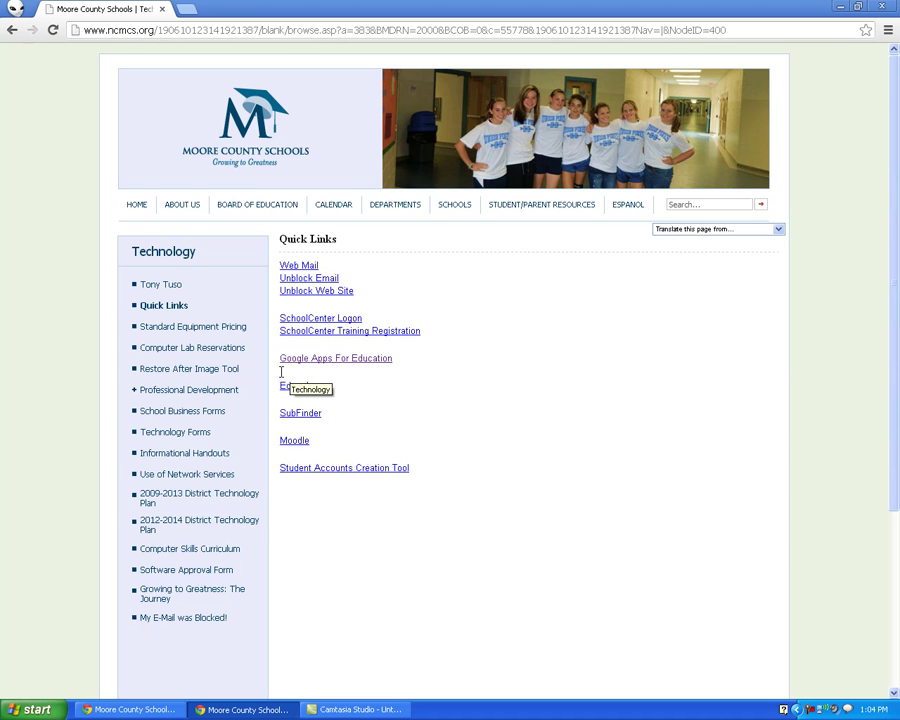
Sign in to Google Apps for Education with the school account's username and password
left_click(357, 364)
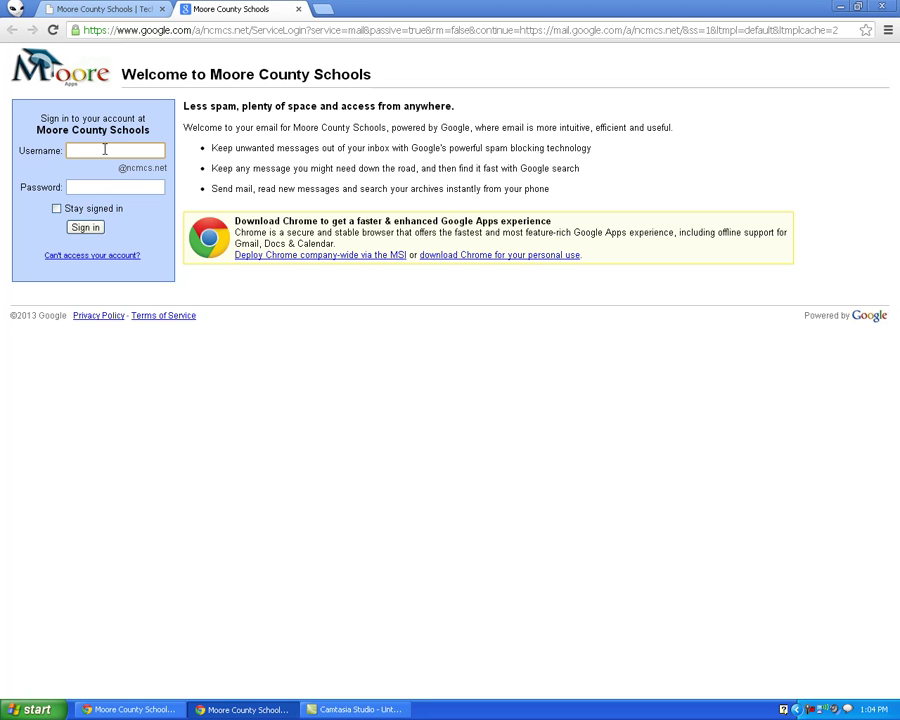
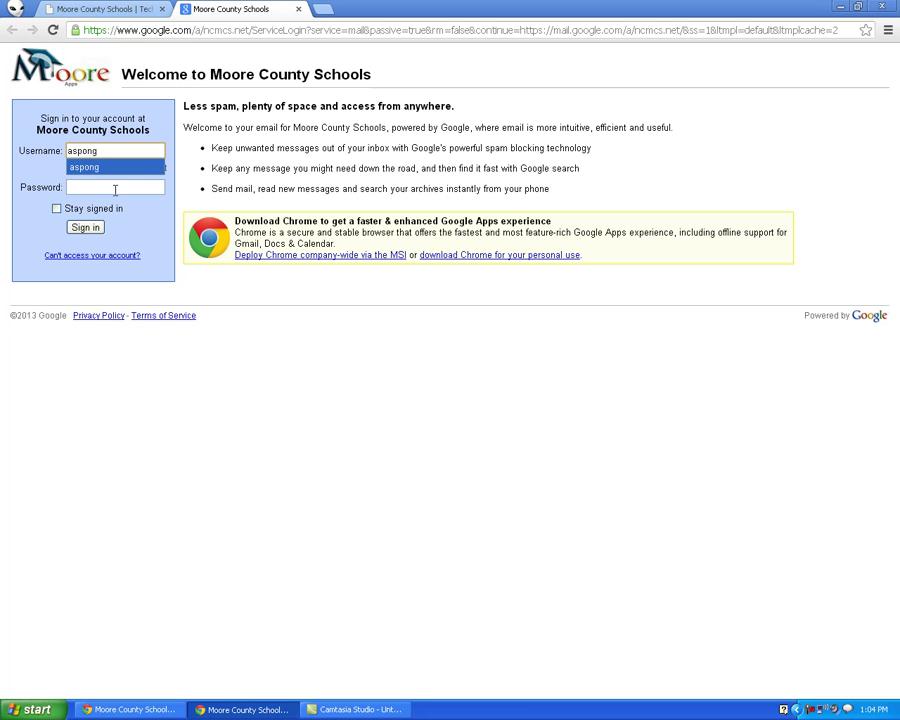
left_click(130, 188)
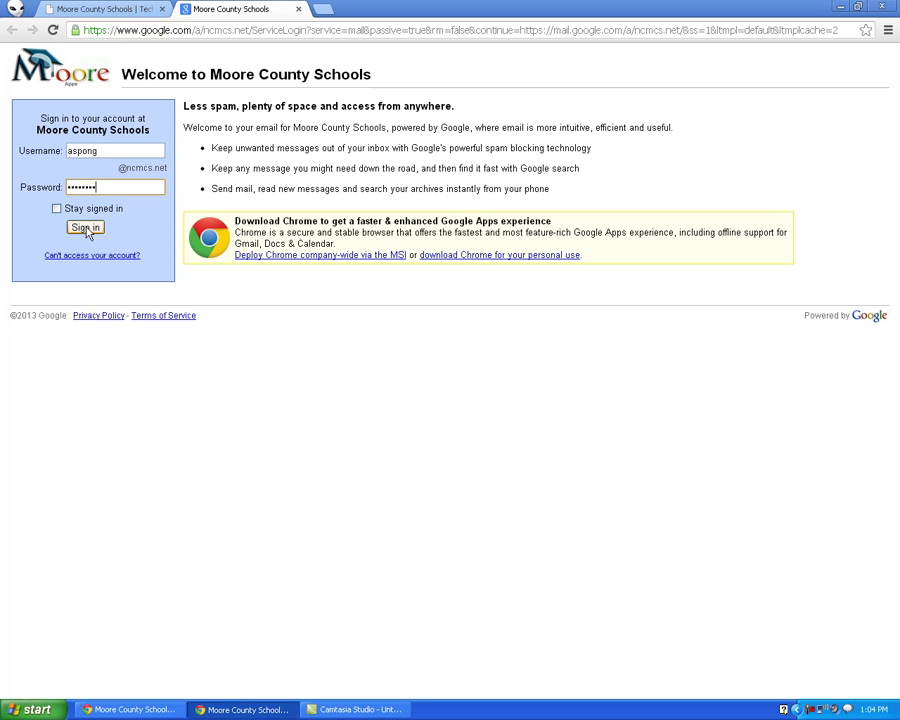
left_click(85, 229)
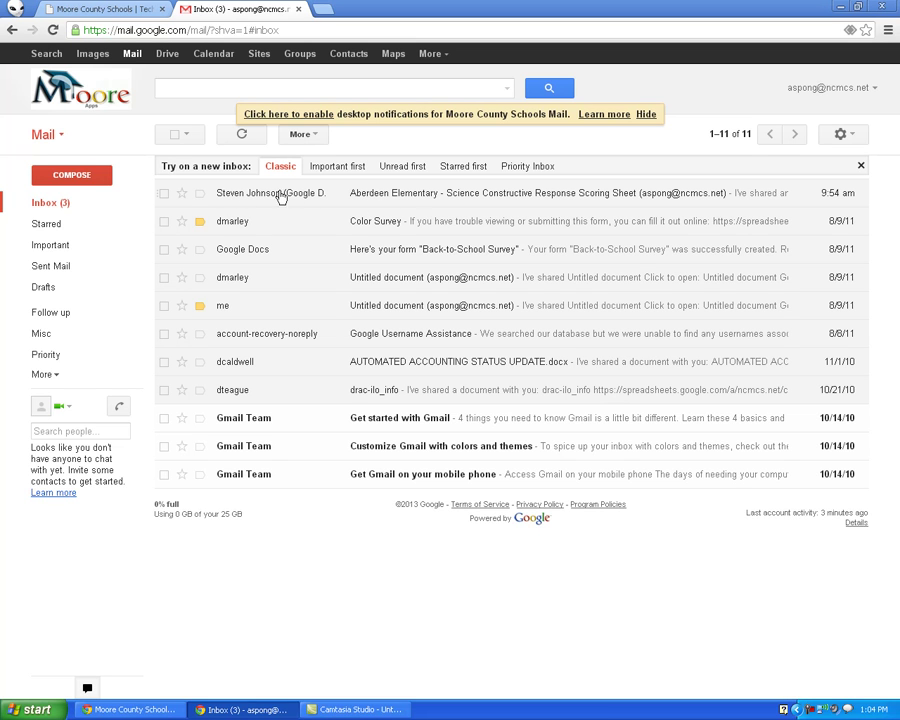
mouse_move(245, 201)
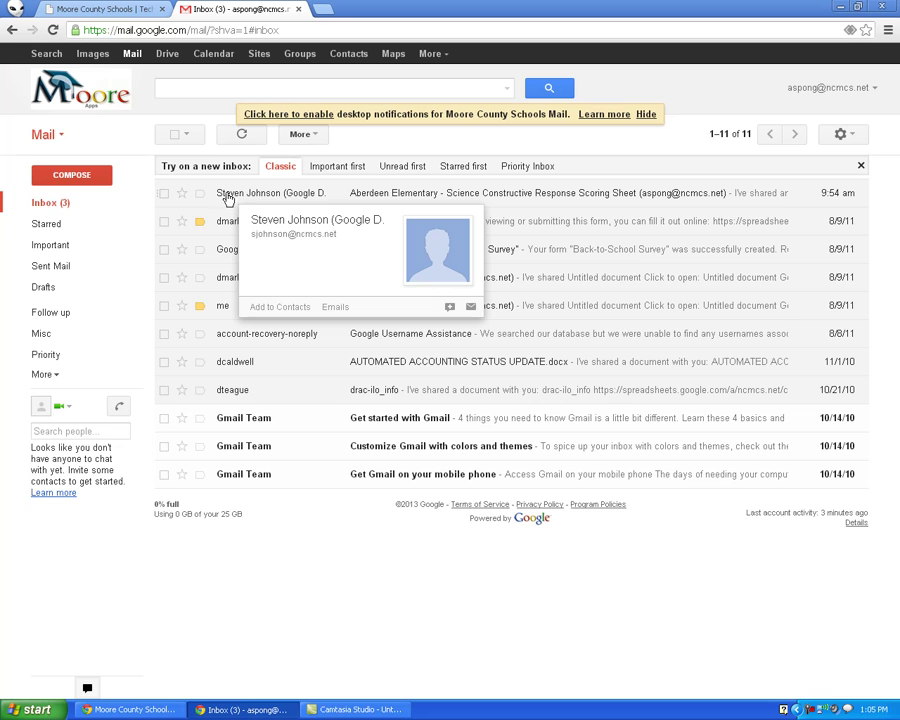
left_click(418, 201)
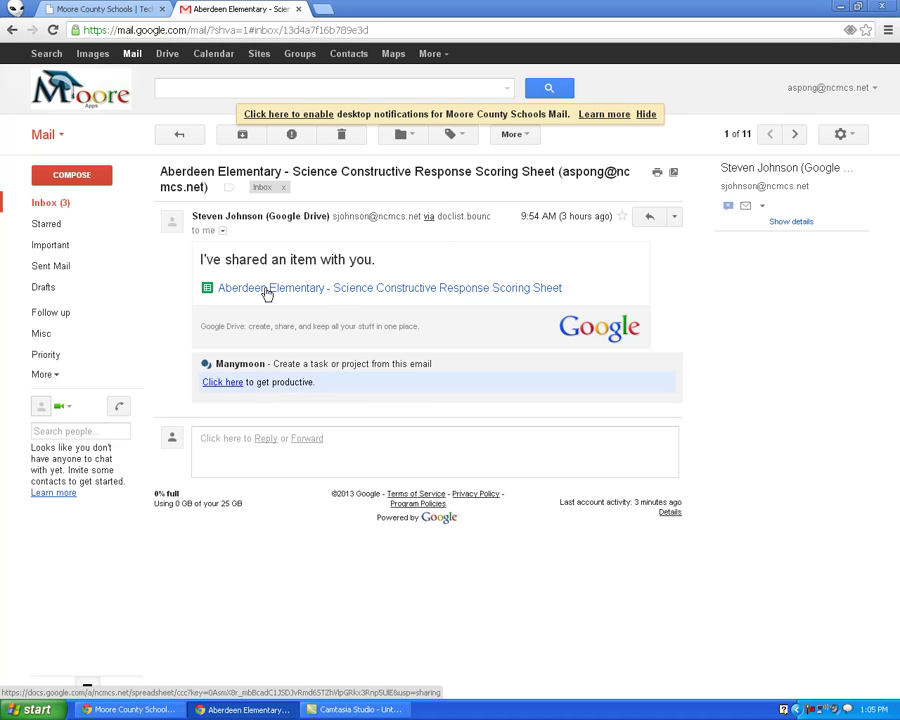
left_click(40, 203)
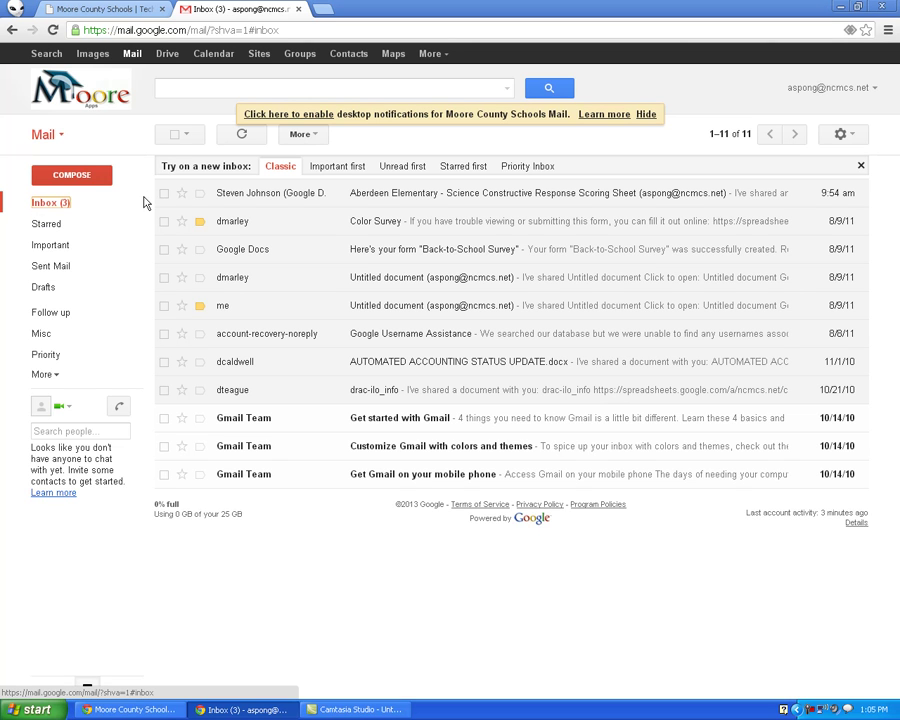
In Google Drive, find the Aberdeen Elementary scoring sheet under Shared with me and open it
left_click(170, 58)
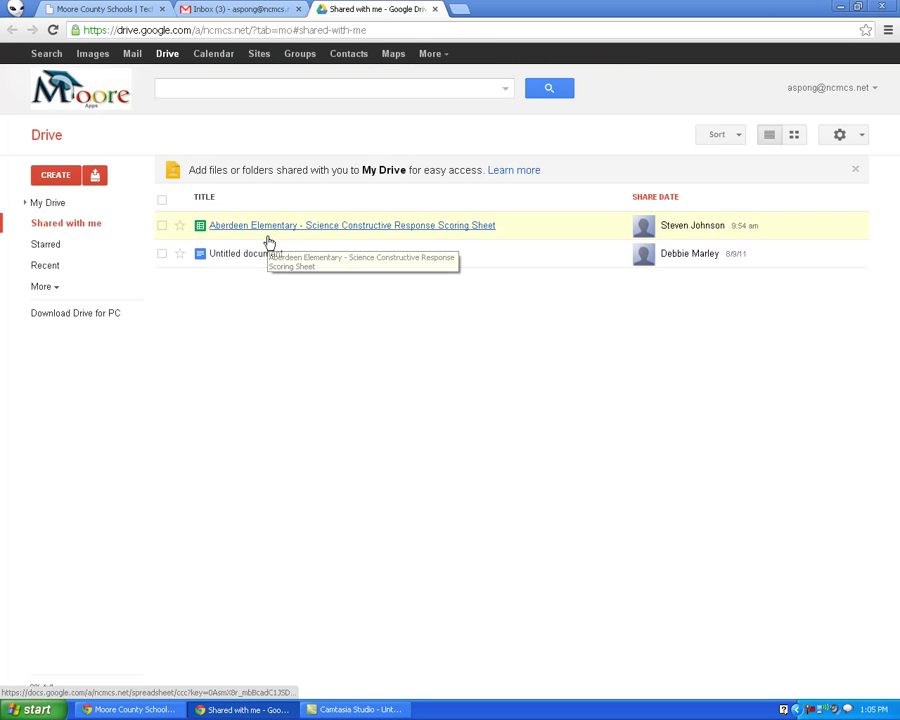
left_click(52, 207)
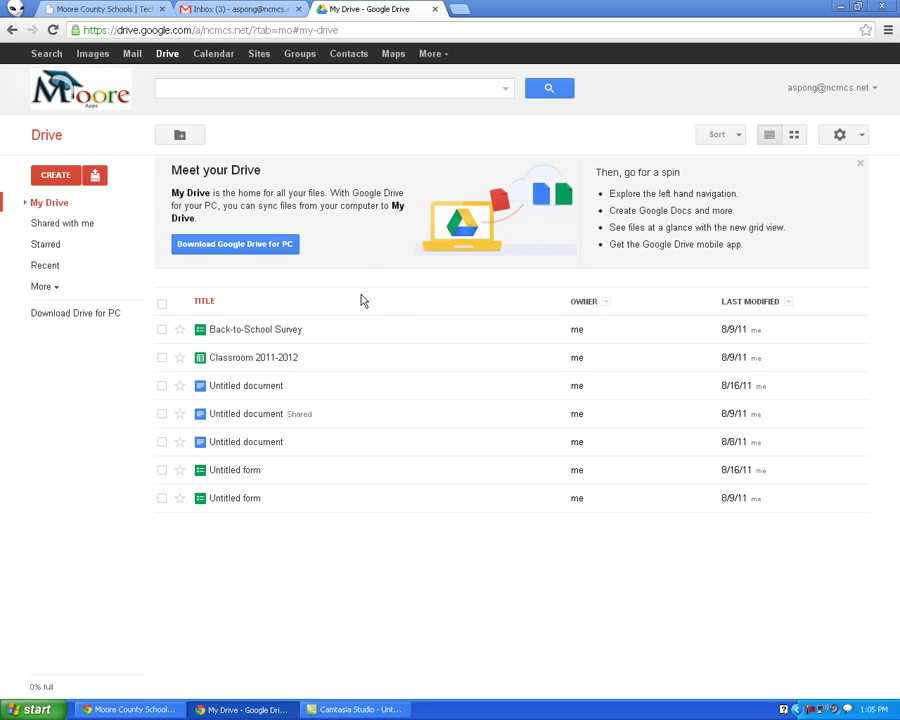
left_click(53, 225)
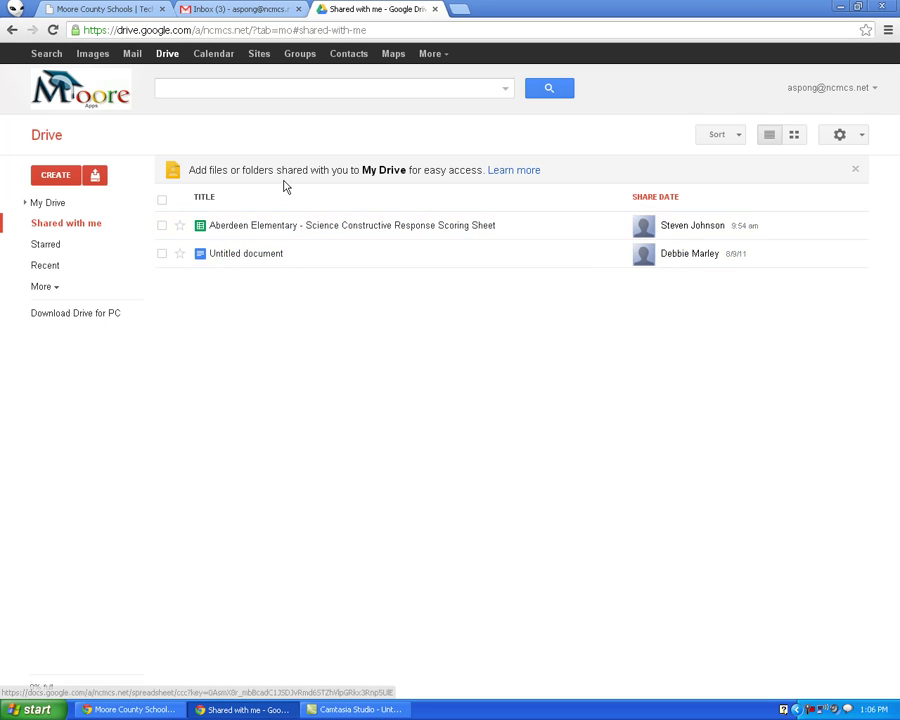
left_click(262, 229)
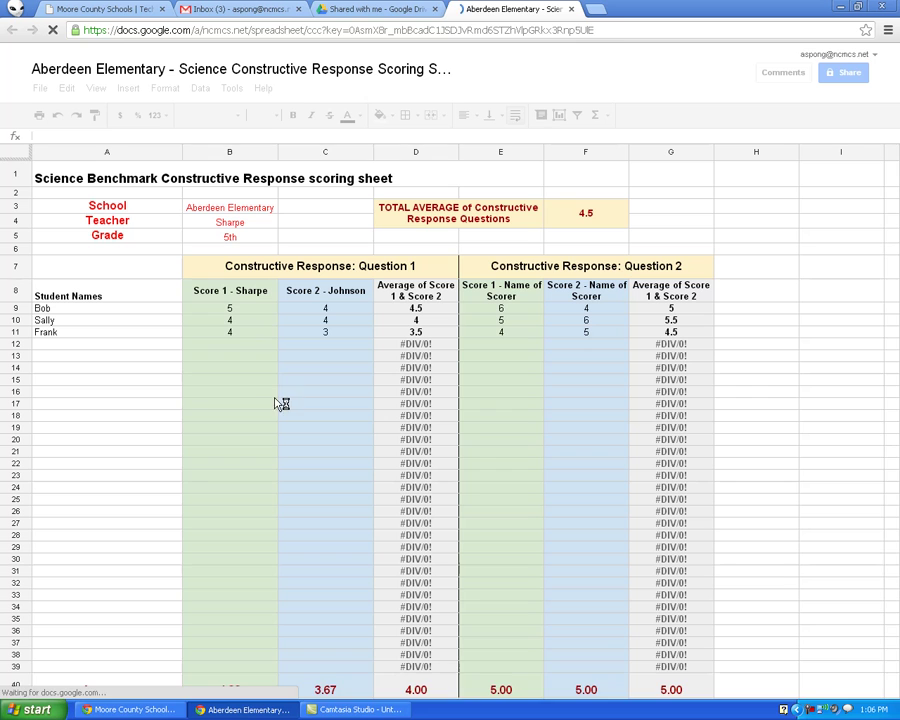
Delete the sample names and scores in A9:C11 and E9:F11 on the Sharpe sheet
left_click_drag(114, 308, 333, 346)
key("Delete")
left_click_drag(500, 308, 583, 337)
key("Delete")
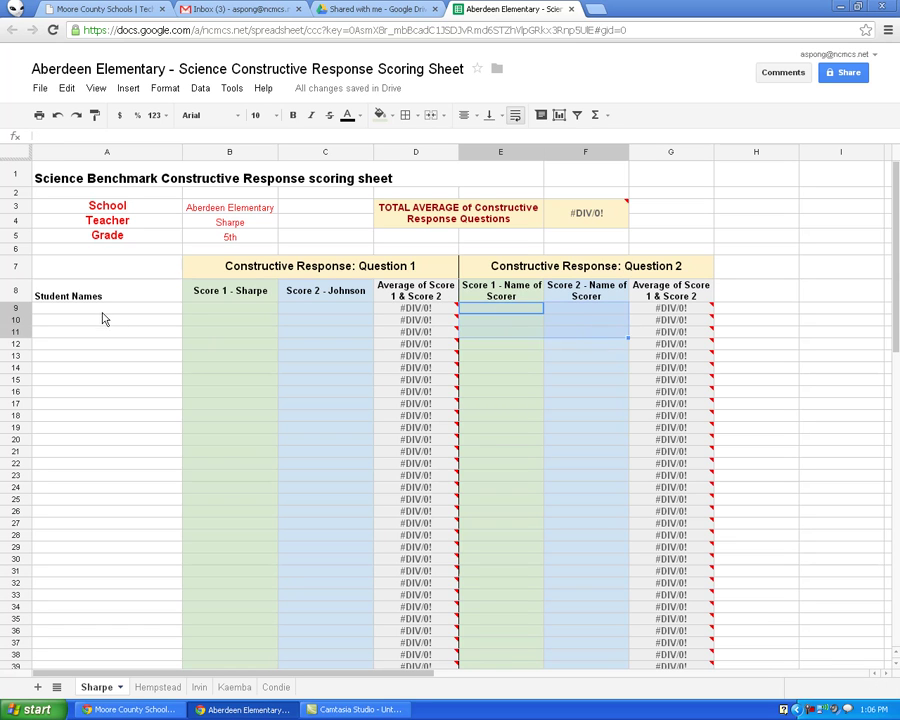
left_click(101, 311)
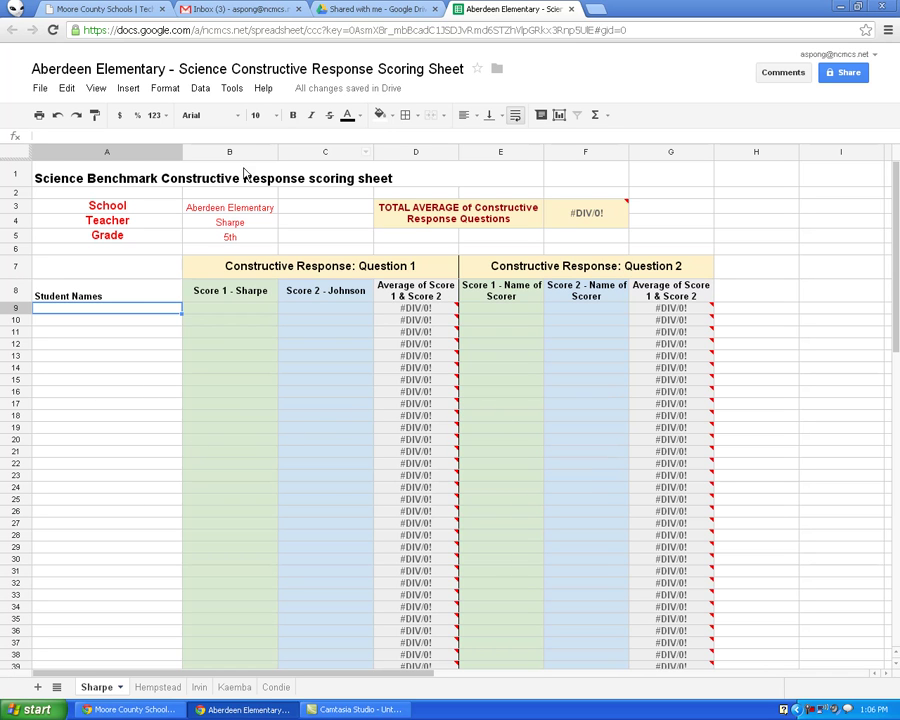
Look through the Hempstead, Irvin, Kaemba and Condie sheets, then return to Sharpe
left_click(157, 689)
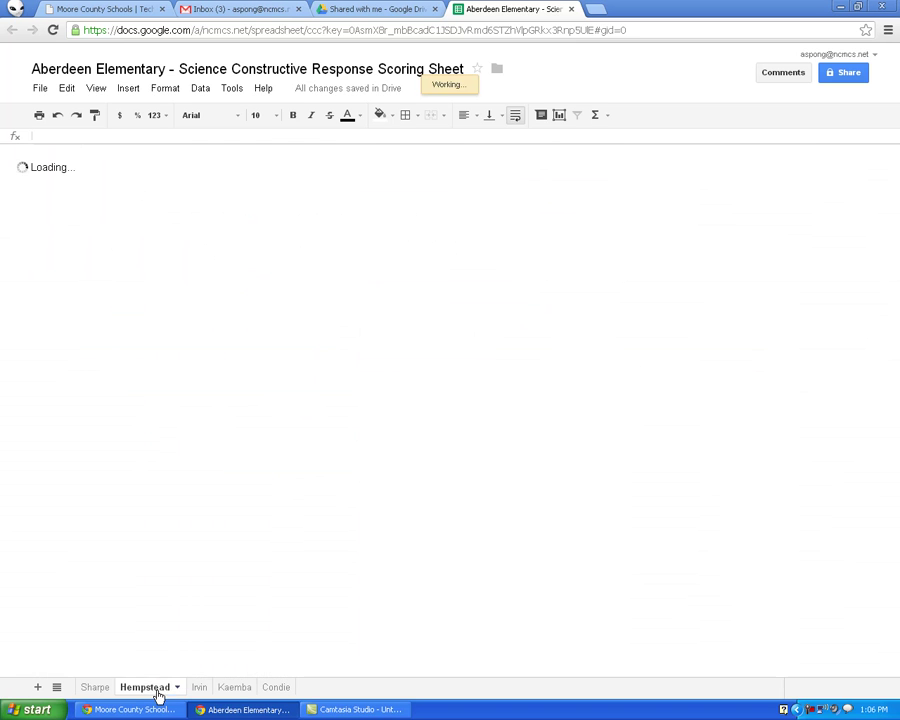
left_click(199, 689)
left_click(246, 688)
left_click(274, 688)
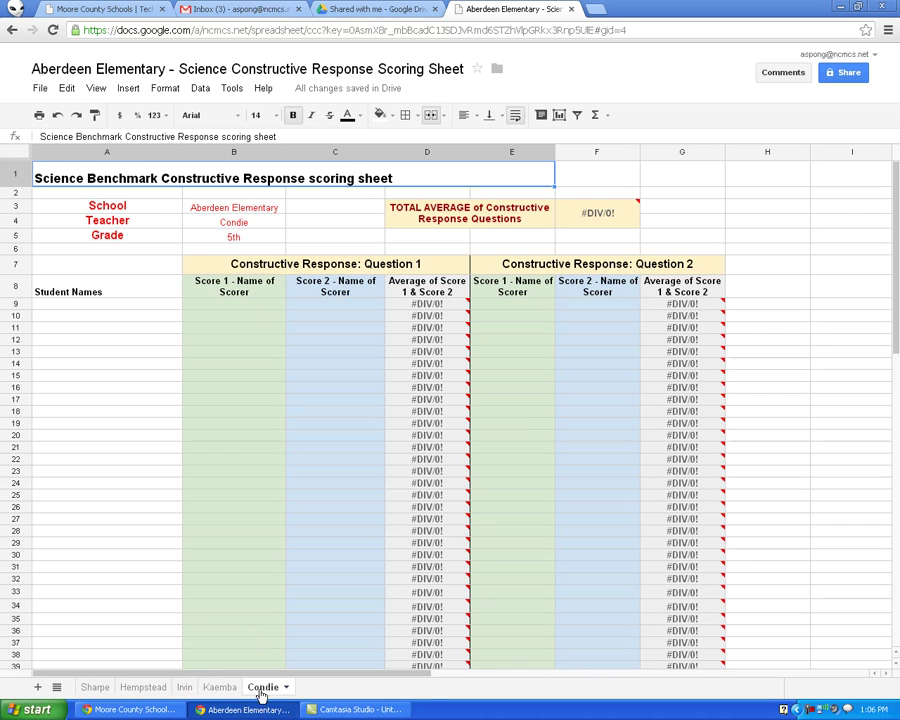
left_click(152, 690)
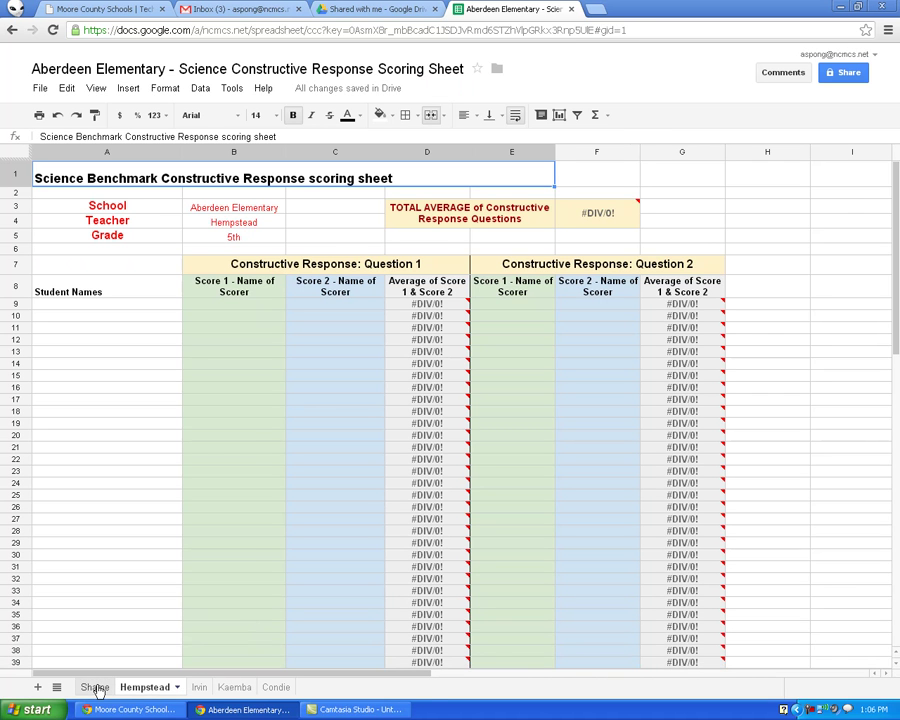
left_click(95, 688)
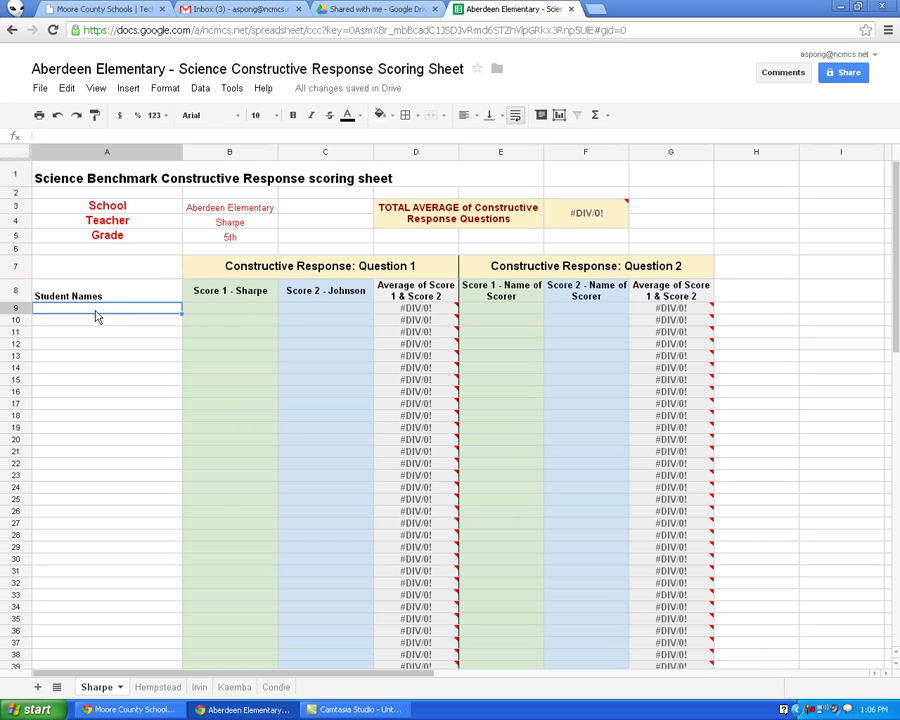
Enter Bob in A9 and correct the mistaken A10 entry to Sally
type("Bob")
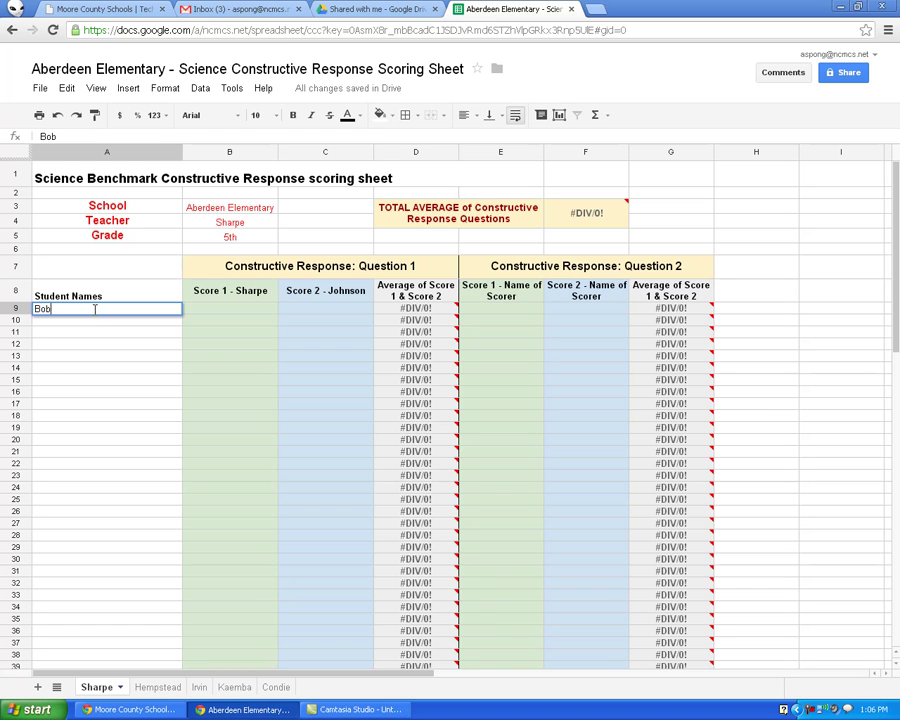
key("Return")
type("St")
key("Return")
type("lly")
key("Return")
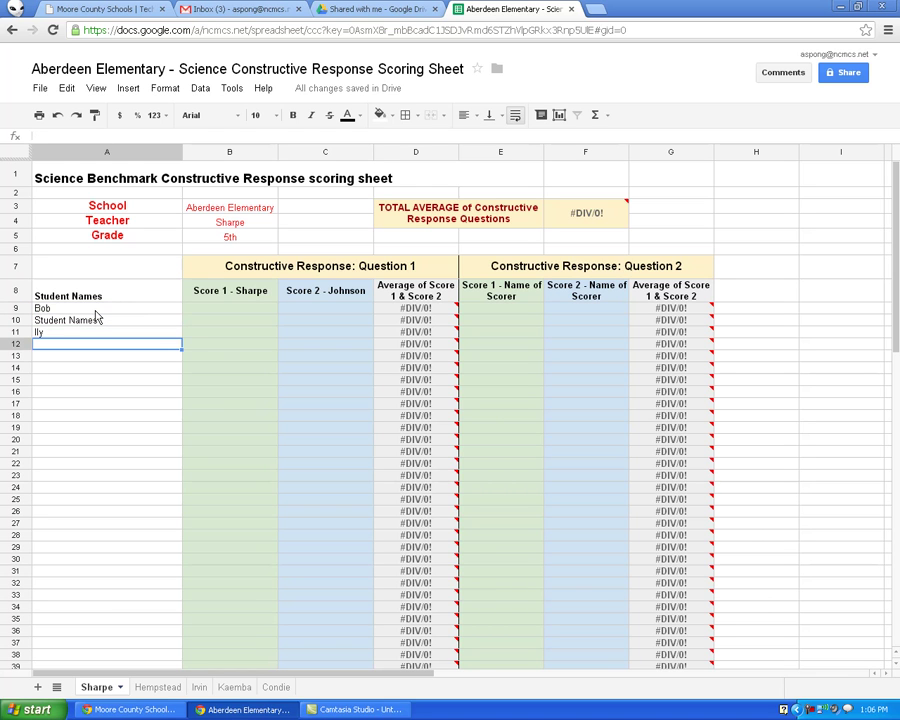
key("Up")
key("Up")
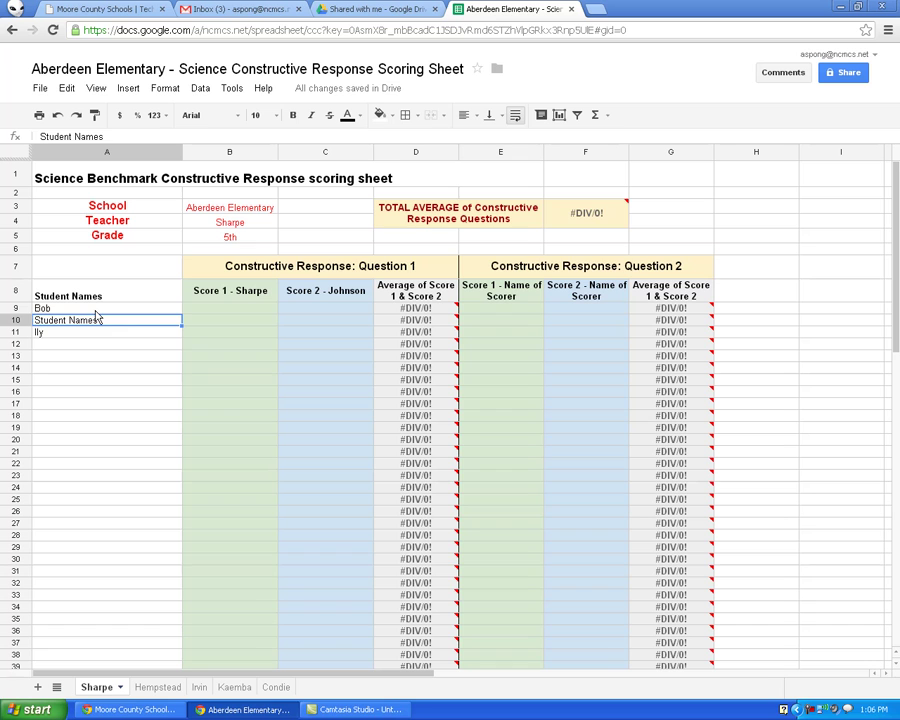
key("Down")
key("Down")
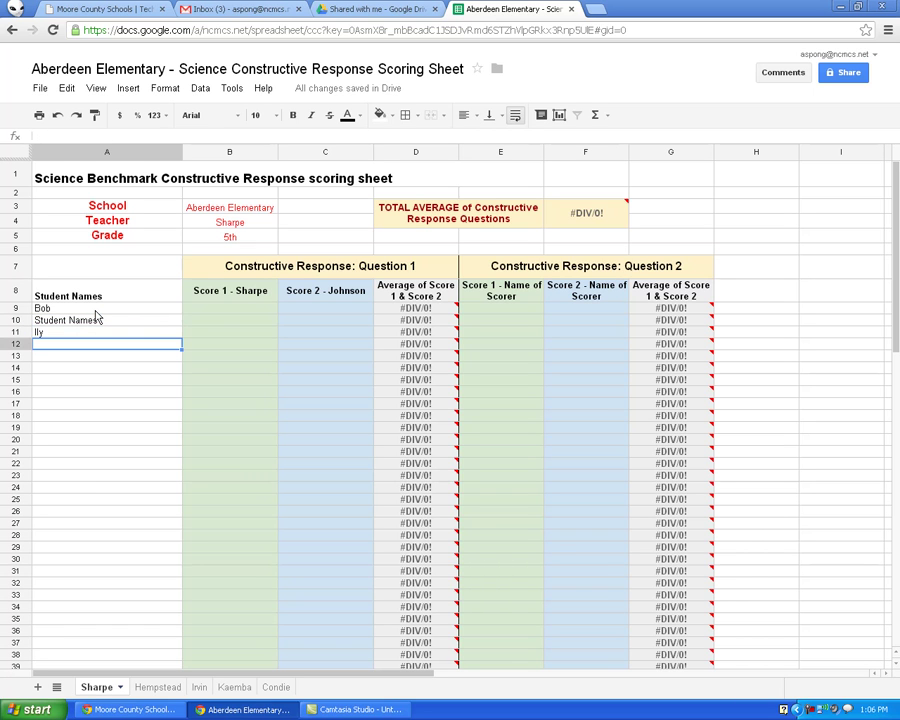
key("Up")
key("Up")
key("Return")
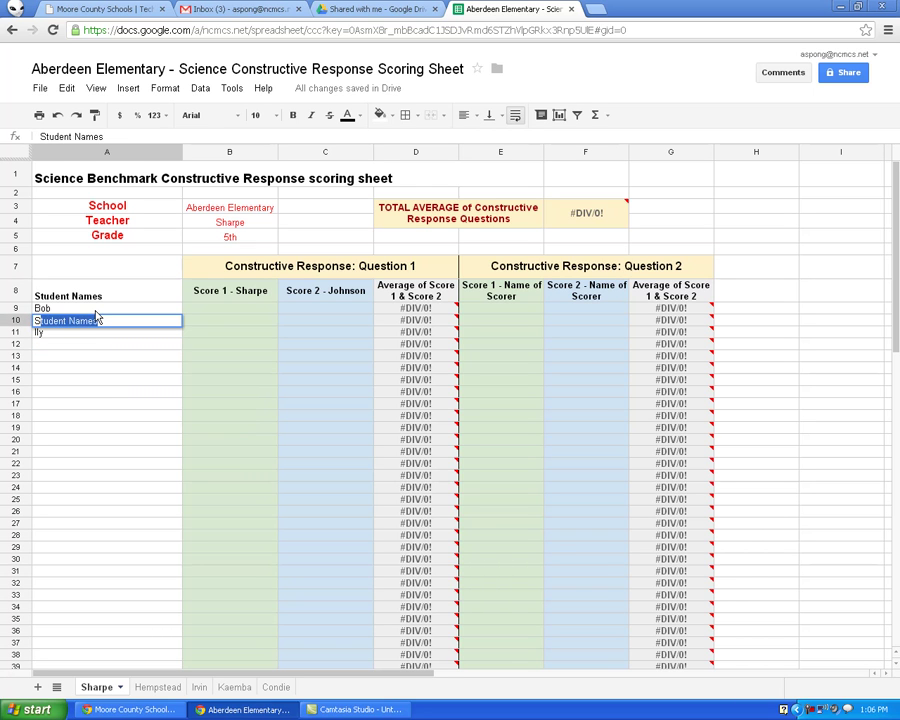
type("Sally")
key("Return")
Add Frank and Billy in A11:A12, then switch to the Hempstead sheet
type("Frank")
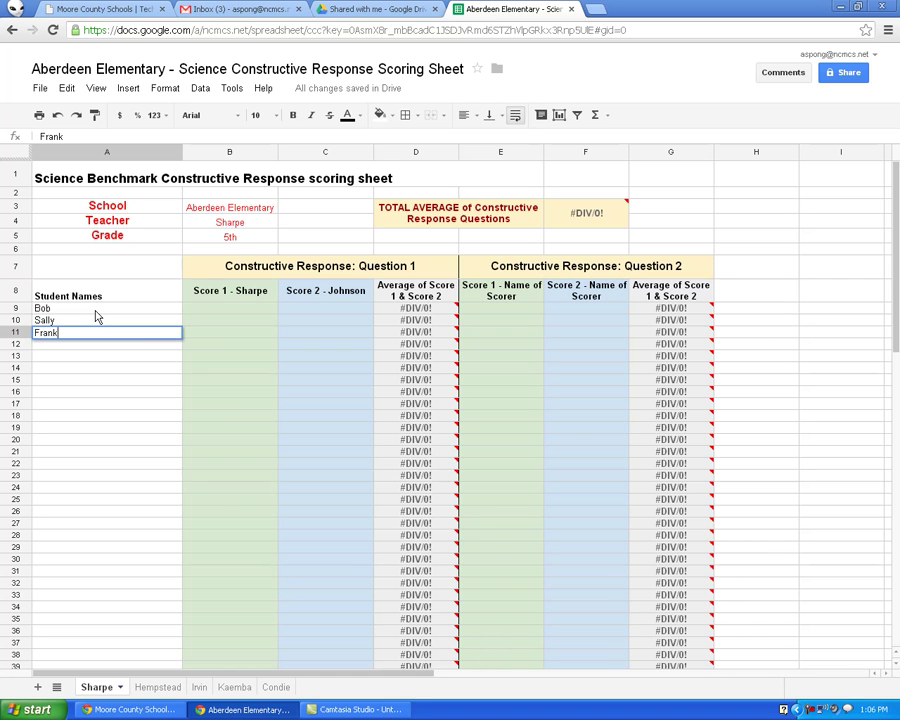
key("Return")
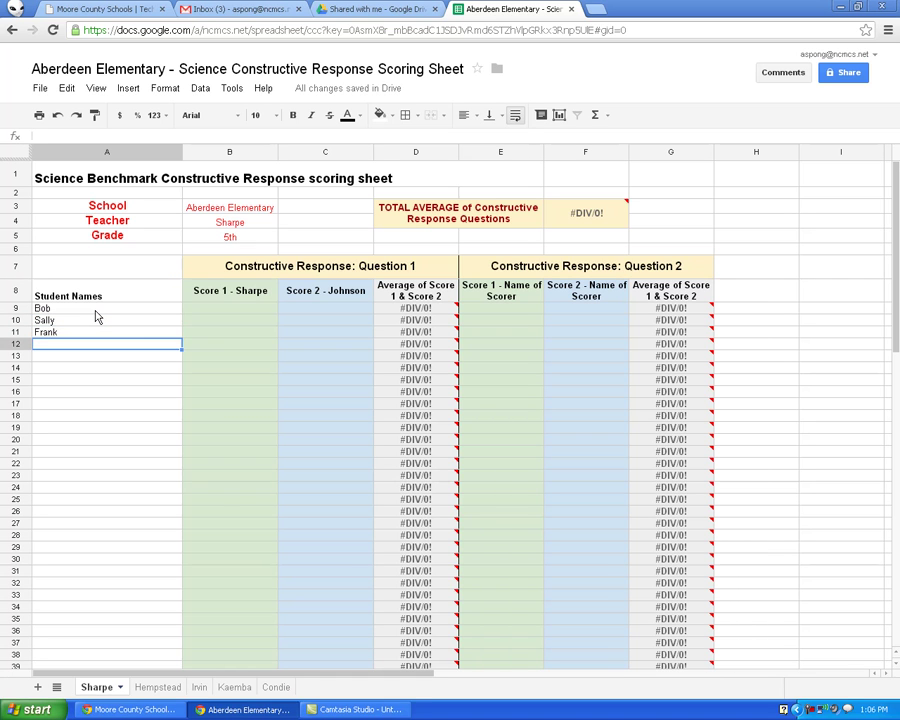
type("Billy")
key("Return")
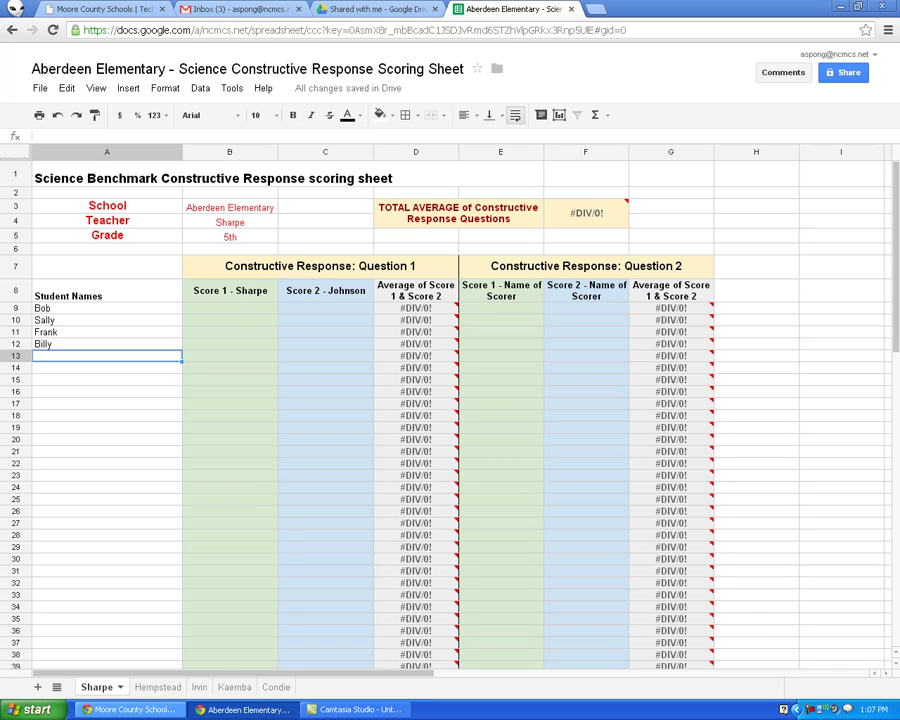
left_click(165, 688)
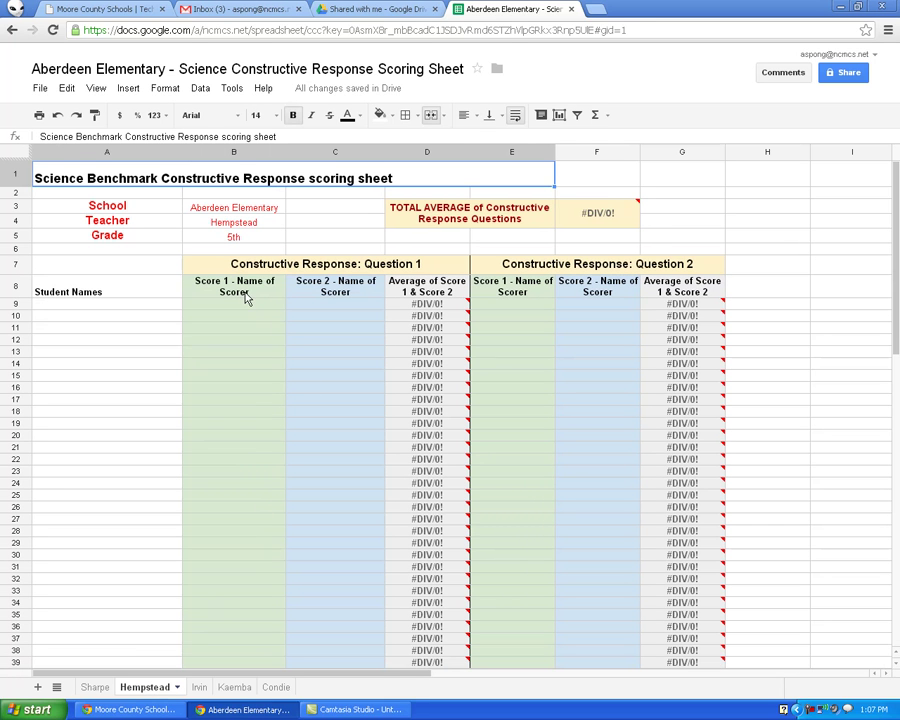
On the Sharpe sheet, label the Question 1 score headers Score 1 - Sharpe and Score 2 - Johnson
left_click(92, 687)
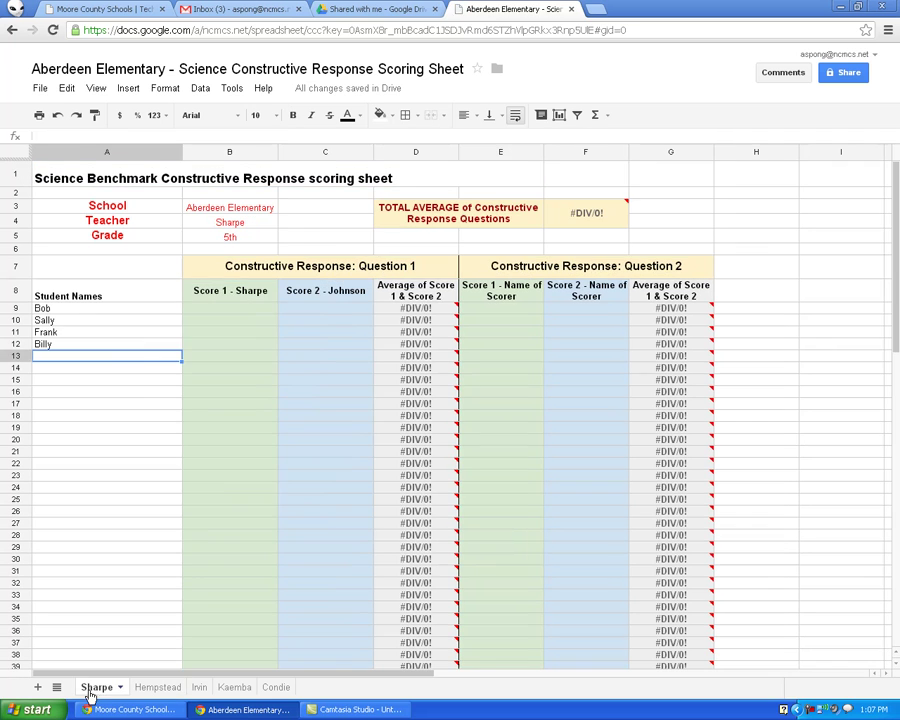
left_click(265, 296)
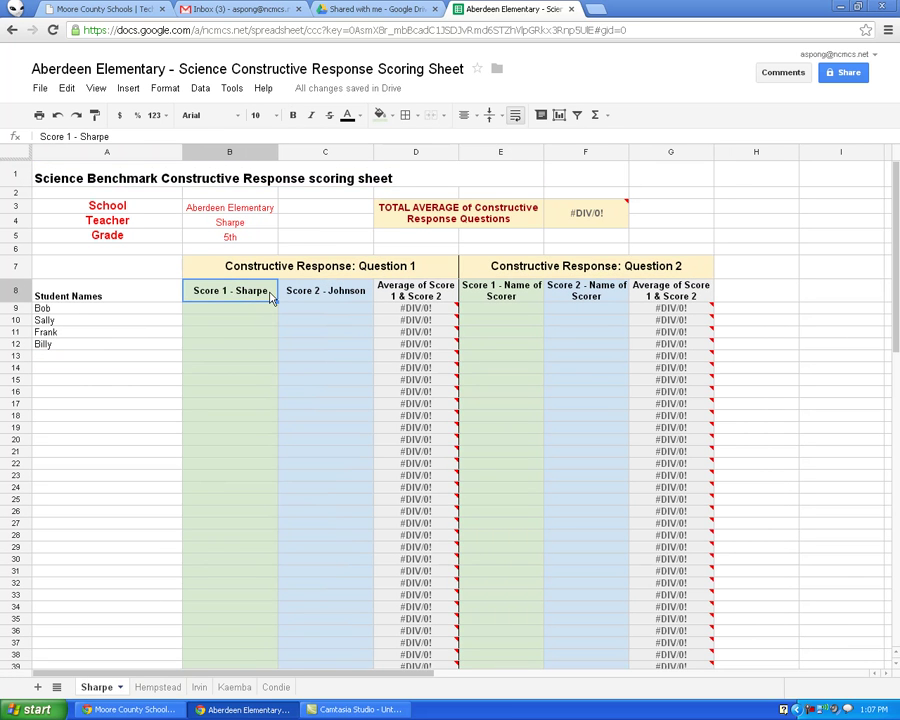
double_click(270, 296)
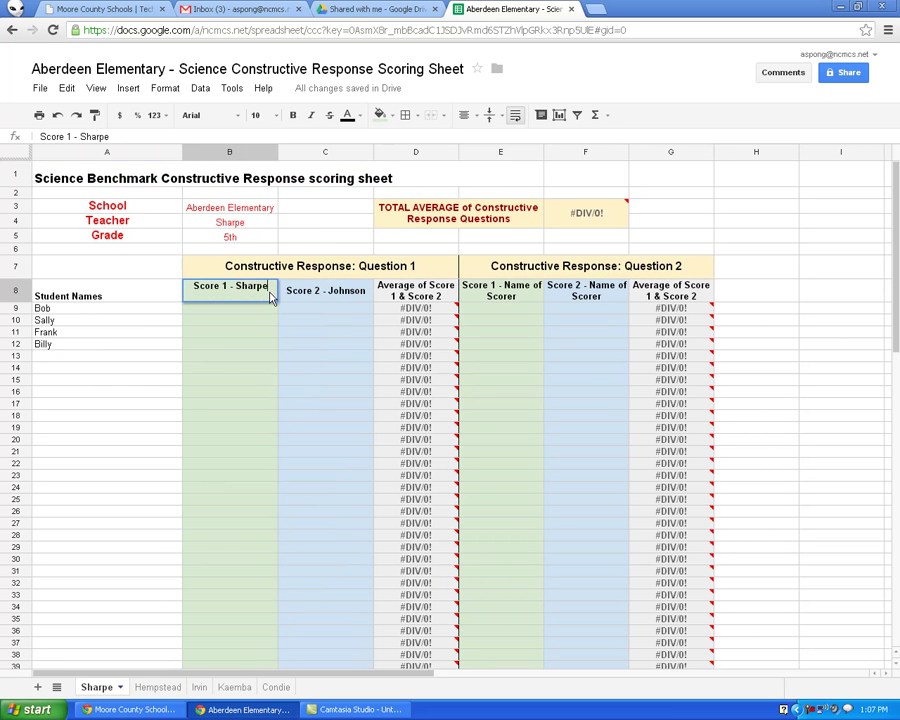
key("BackSpace")
key("BackSpace")
key("BackSpace")
key("BackSpace")
key("BackSpace")
key("BackSpace")
type("Sharpe")
key("Return")
double_click(358, 292)
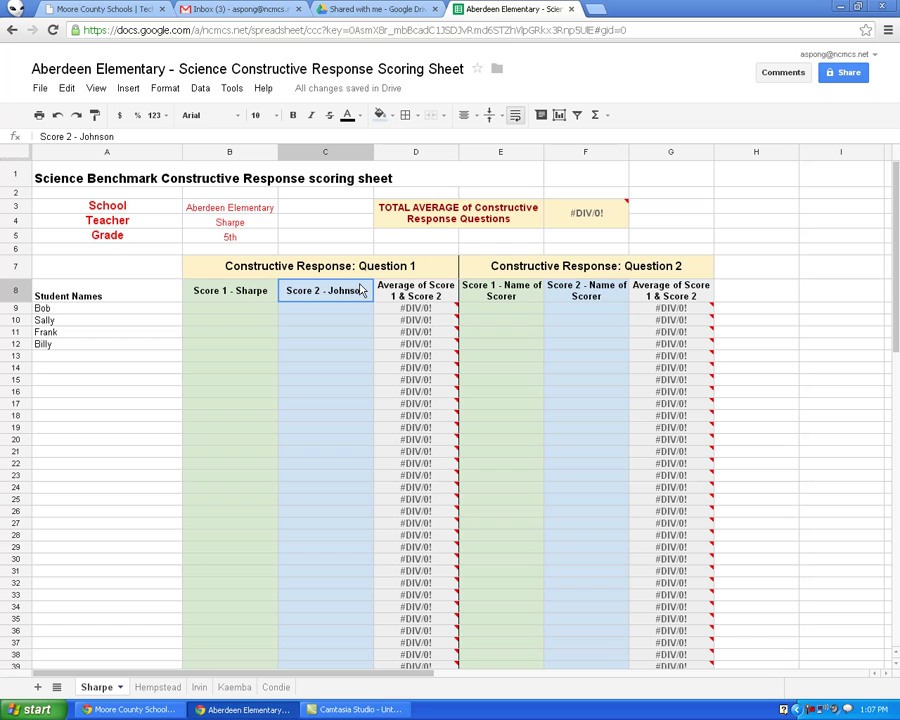
key("BackSpace")
key("BackSpace")
key("BackSpace")
key("BackSpace")
key("BackSpace")
type("hnson")
key("Return")
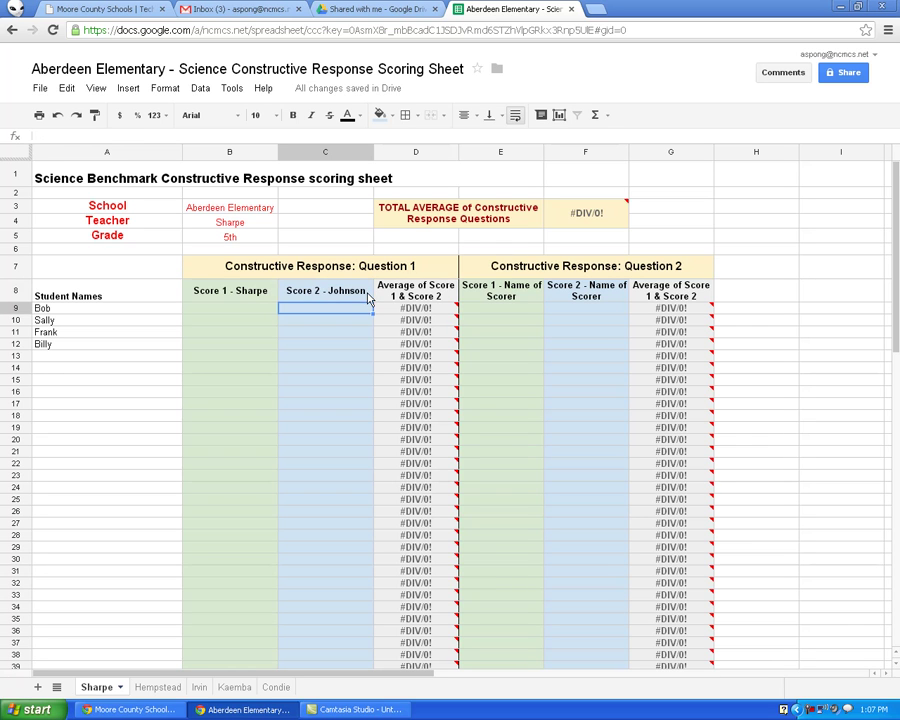
Label the Question 2 score headers Score 1 - Sharpe and Score 2 - Johnson
double_click(518, 299)
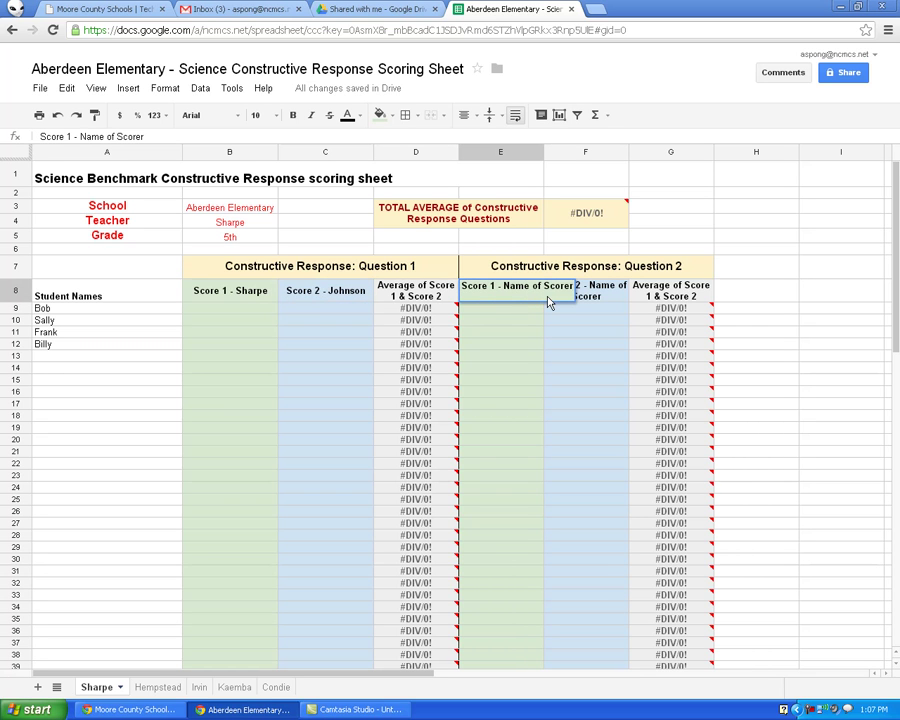
key("BackSpace")
key("BackSpace")
key("BackSpace")
key("BackSpace")
key("BackSpace")
key("BackSpace")
key("BackSpace")
key("BackSpace")
key("BackSpace")
key("BackSpace")
key("BackSpace")
key("BackSpace")
key("BackSpace")
key("BackSpace")
type("Sharpe")
key("Return")
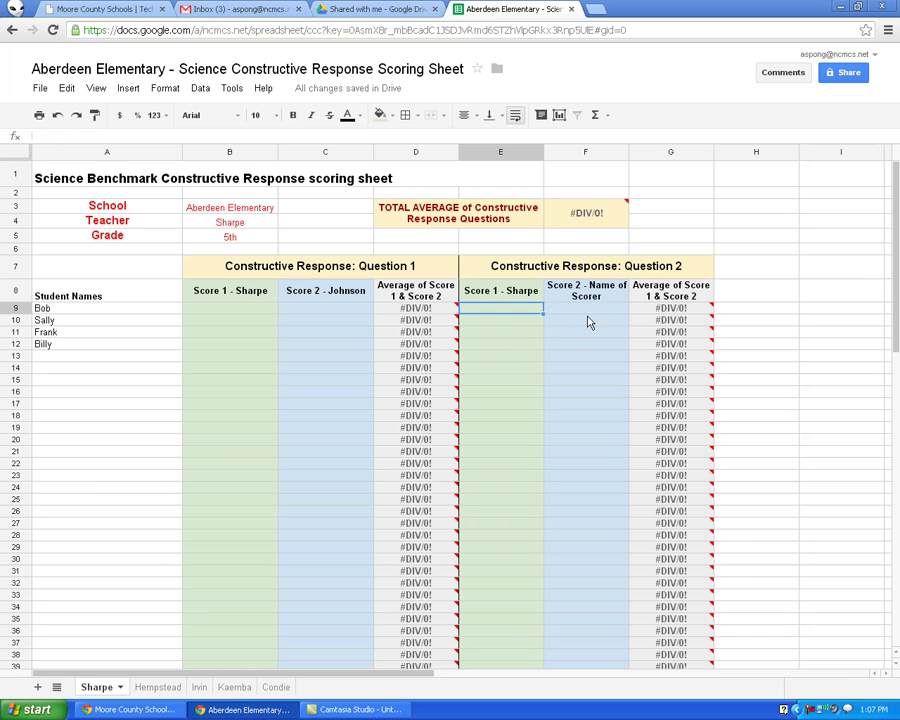
double_click(607, 296)
key("BackSpace")
key("BackSpace")
key("BackSpace")
key("BackSpace")
key("BackSpace")
key("BackSpace")
key("BackSpace")
key("BackSpace")
key("BackSpace")
key("BackSpace")
key("BackSpace")
key("BackSpace")
key("BackSpace")
key("BackSpace")
type("Johnson")
key("Return")
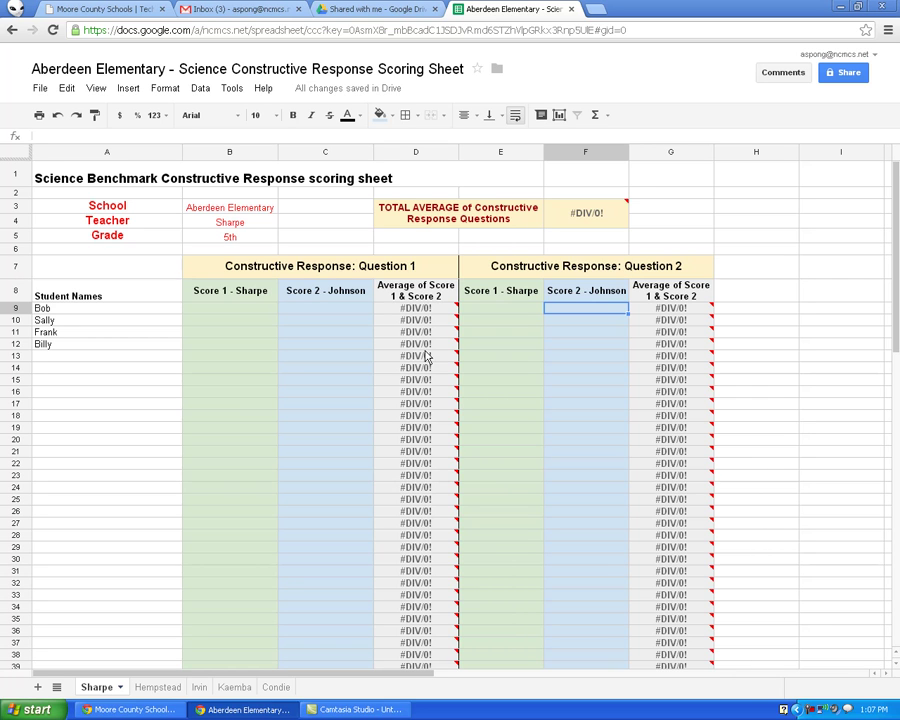
Check the student name and score ranges, ending on Bob's Question 1 cell B9
mouse_move(425, 318)
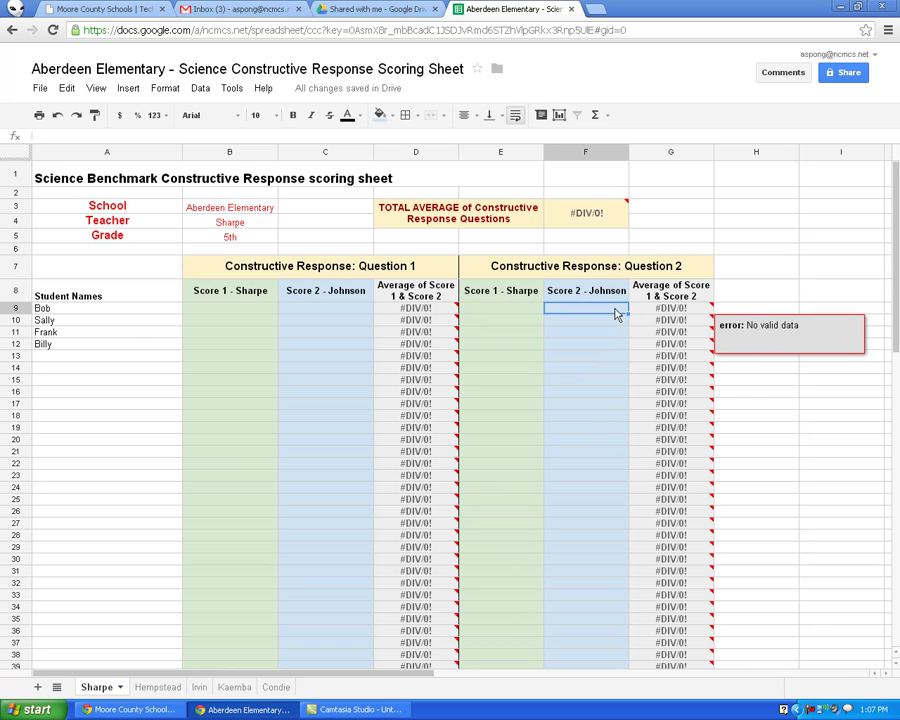
left_click(522, 311)
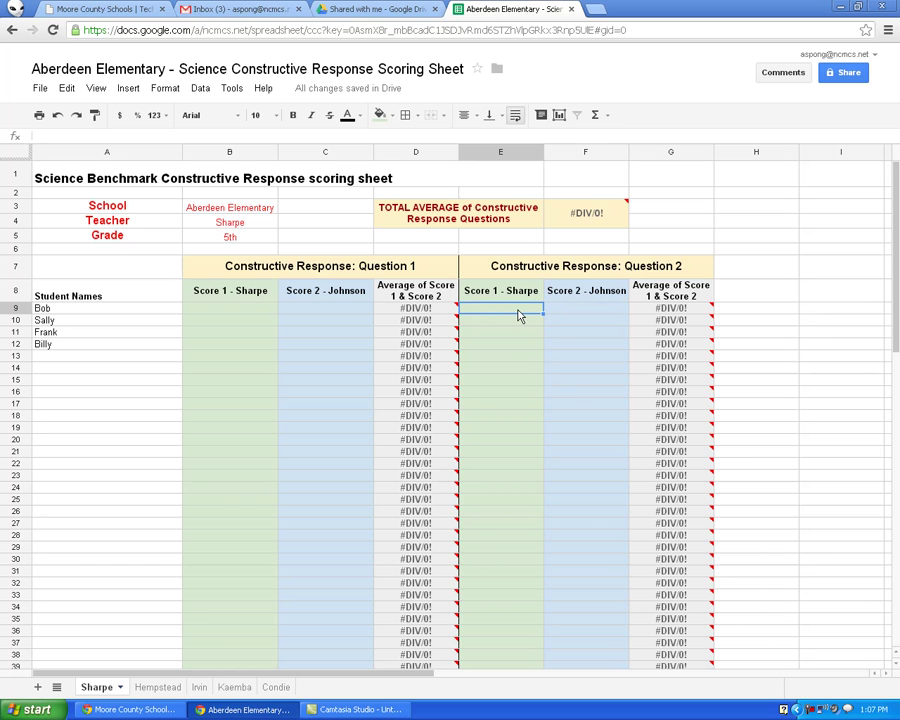
left_click_drag(97, 312, 102, 619)
left_click_drag(255, 313, 313, 518)
left_click_drag(510, 313, 568, 518)
left_click(574, 461)
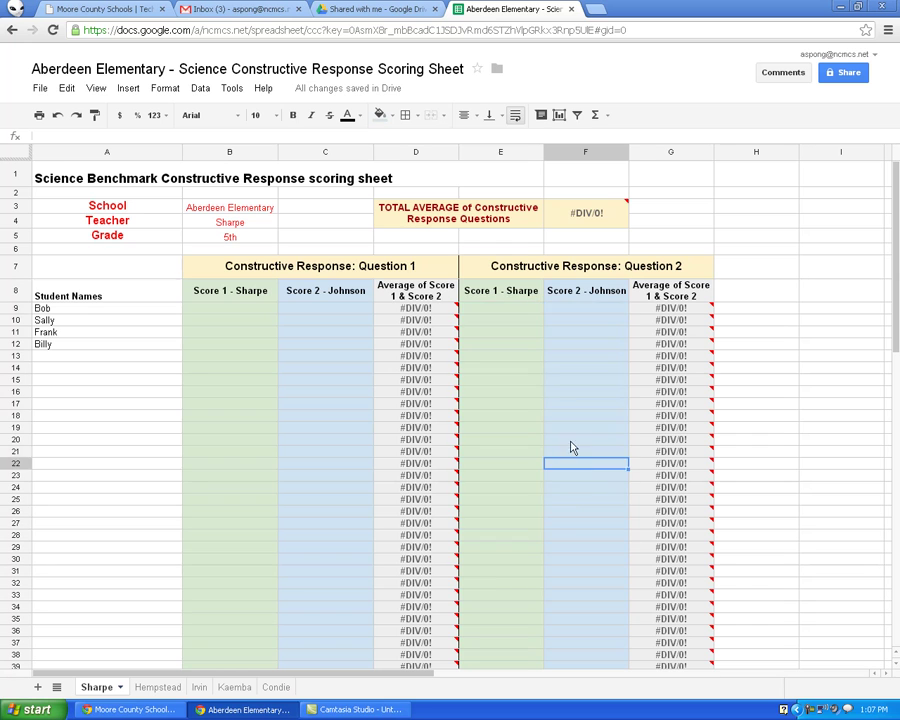
left_click(509, 309)
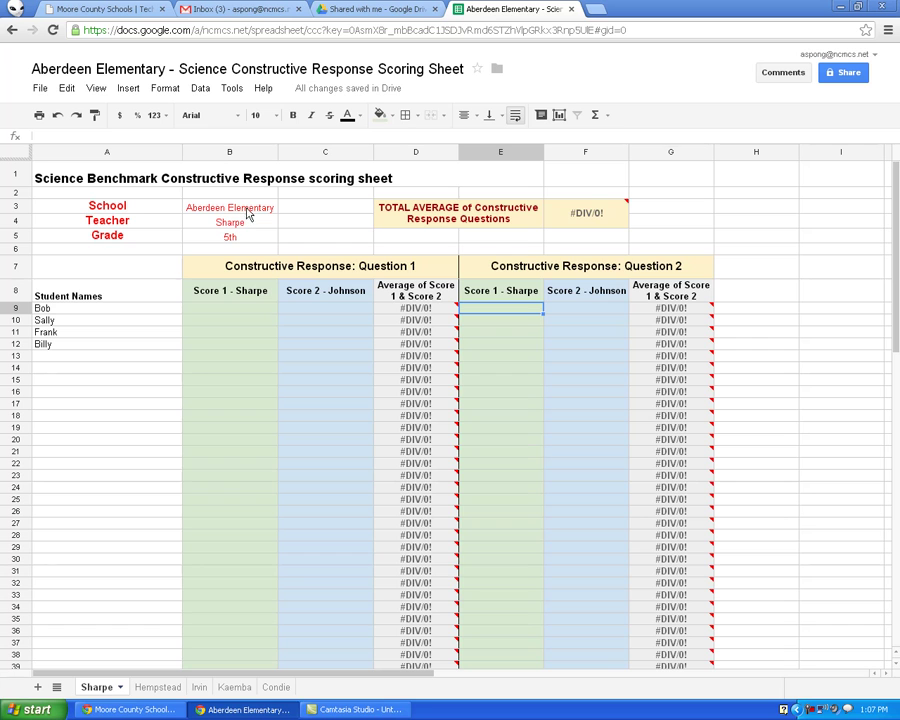
left_click(221, 307)
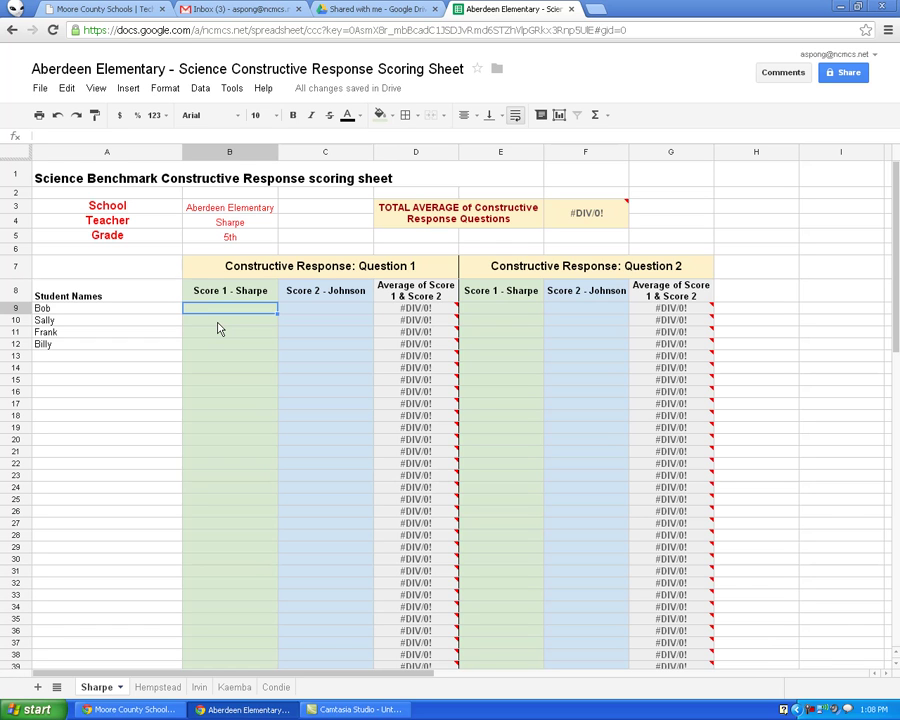
Enter Question 1 scores 5 and 5 for Bob, 4 and 5 for Sally
type("5")
key("Tab")
type("5")
key("Return")
type("4")
key("Tab")
type("5")
key("Tab")
key("Left")
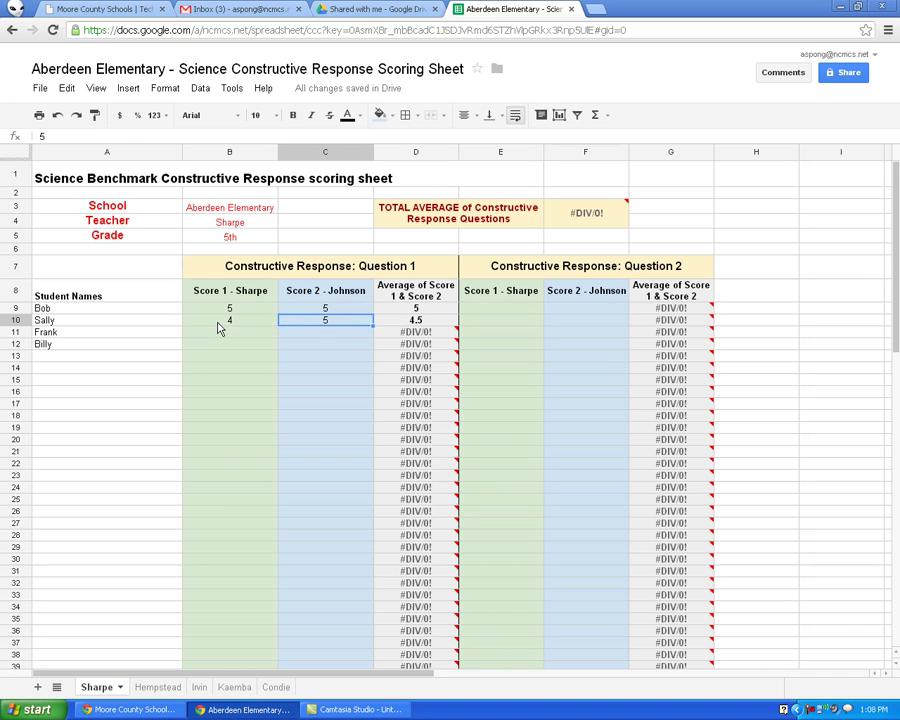
Enter Question 1 scores 3 and 3 for Frank, 3 and 5 for Billy, then check the Averages row
left_click(219, 329)
type("3")
key("Tab")
type("3")
key("Return")
type("3")
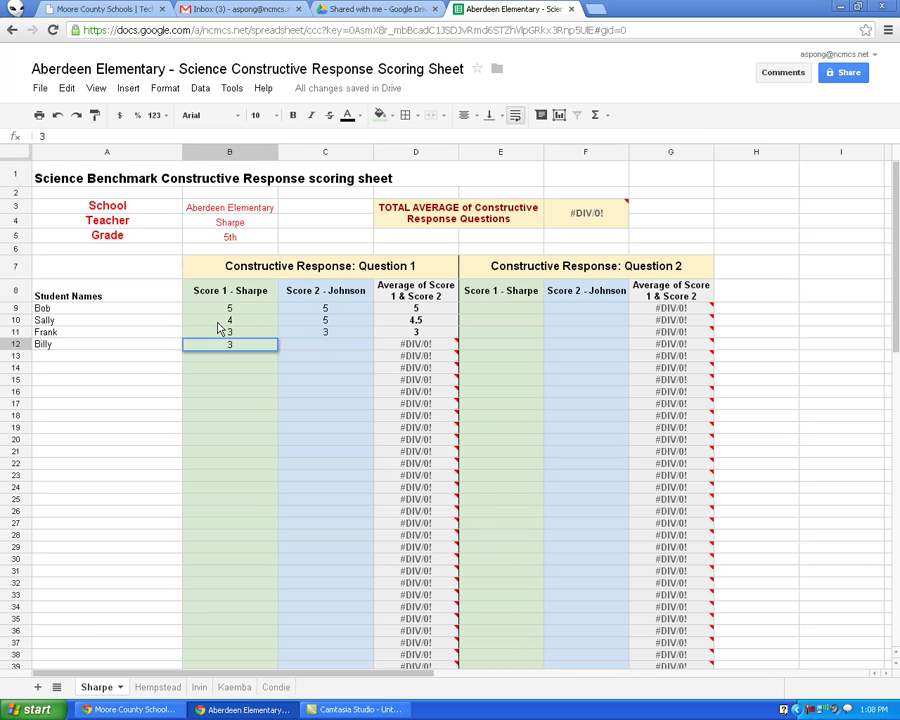
key("Tab")
type("5")
key("Tab")
key("Tab")
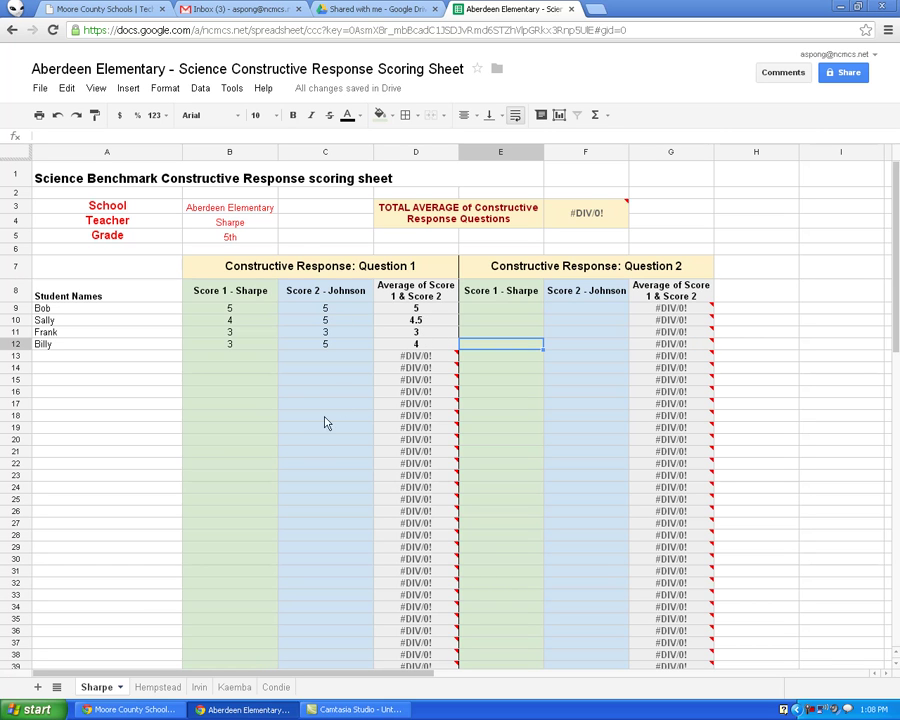
scroll(318, 441, "down", 3)
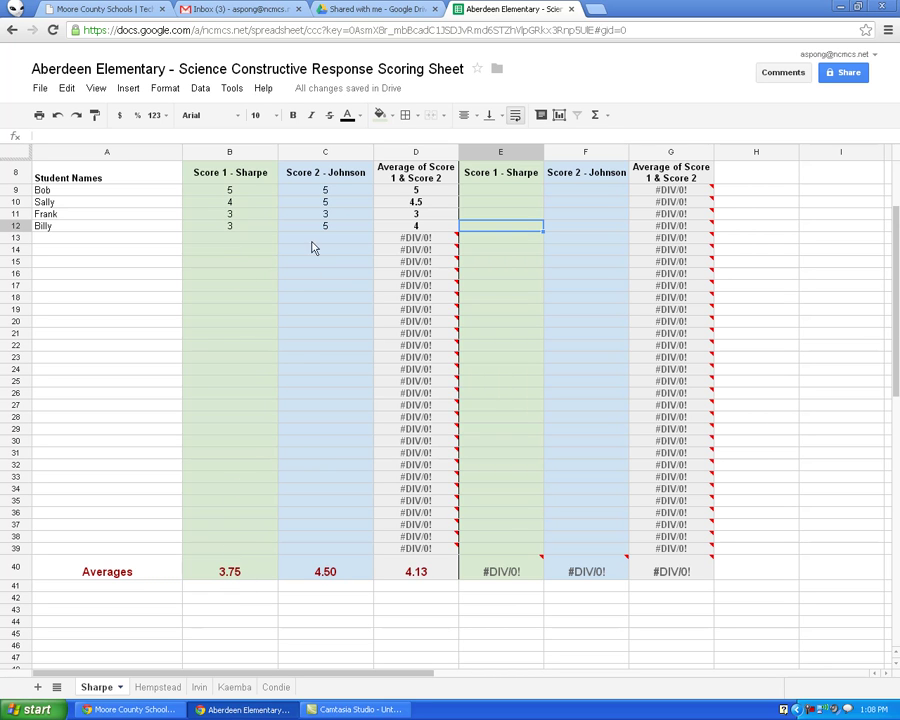
scroll(347, 518, "up", 3)
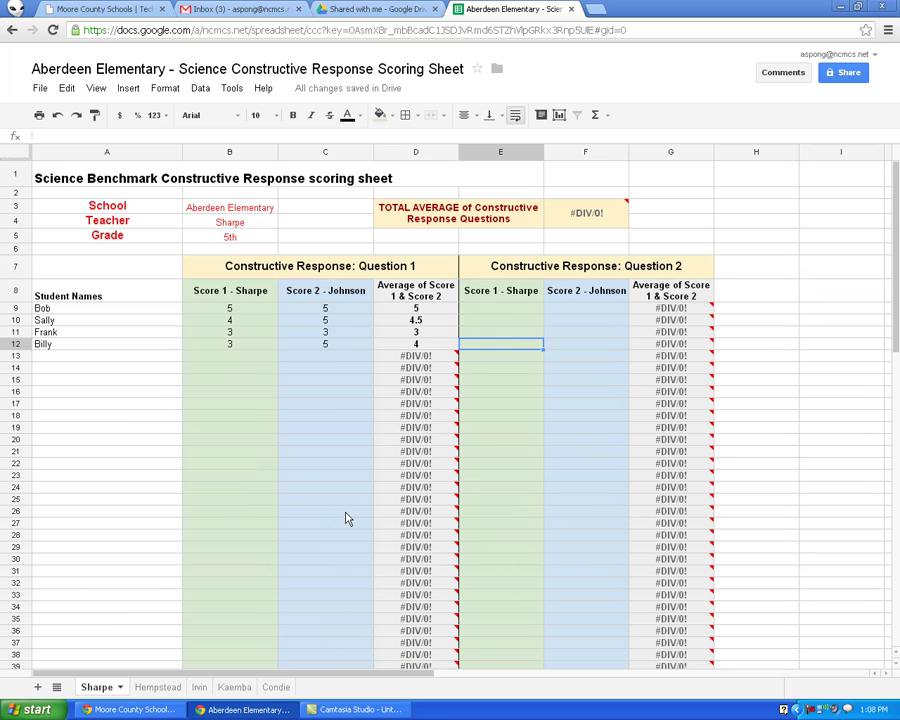
Enter Question 2 scores 4 and 4 for Bob, 3 and 5 for Sally
left_click(506, 307)
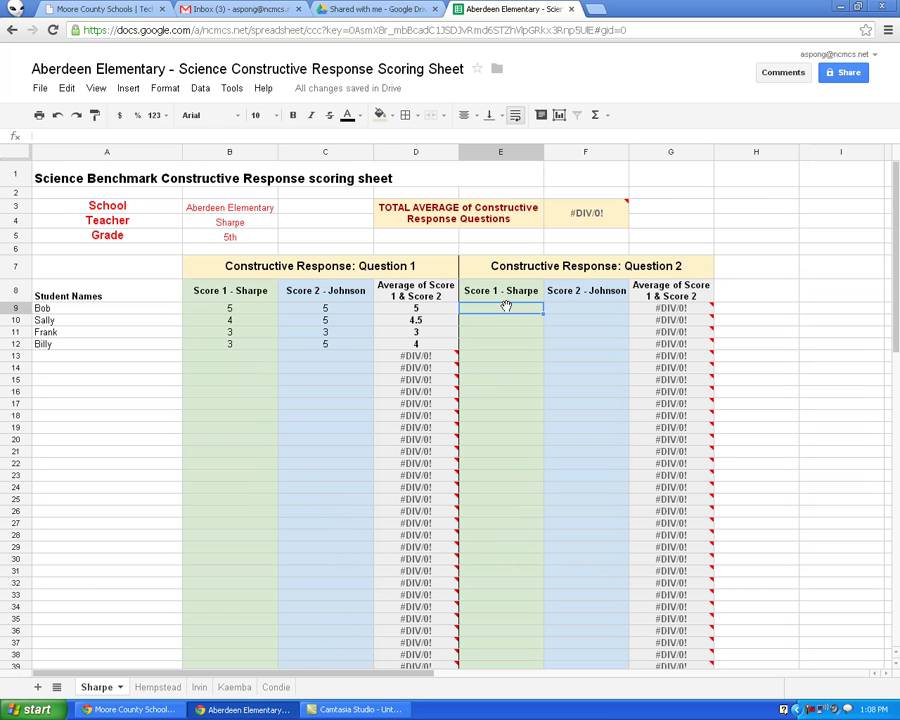
type("4")
key("Tab")
type("4")
key("Return")
key("Left")
type("3")
key("Tab")
type("5")
key("Return")
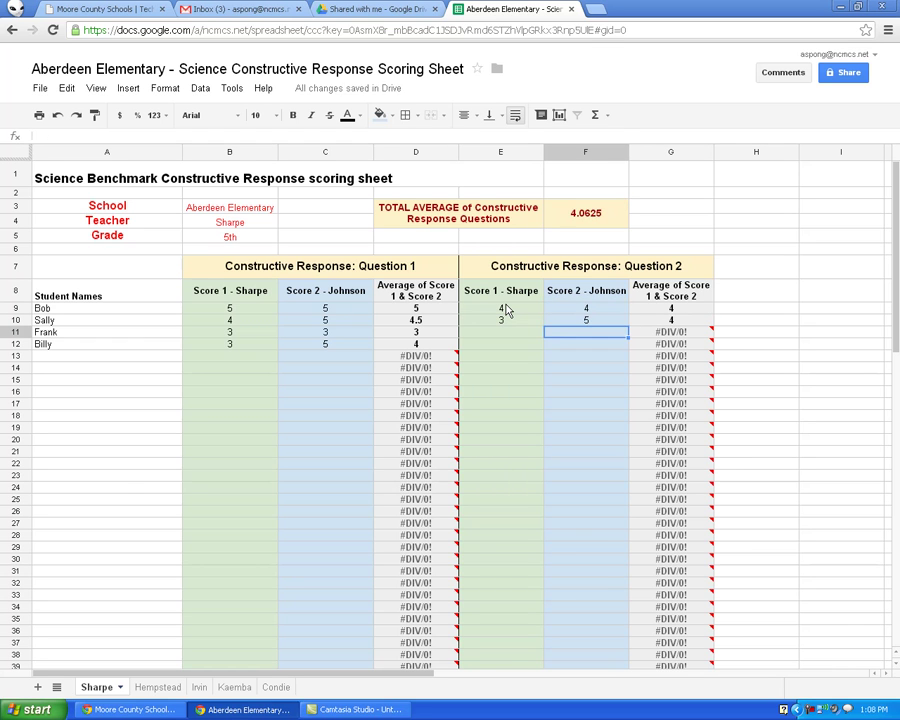
Enter Question 2 scores for Frank (5) and Billy (4, 4), then check the 4.1875 total average
type("5")
key("Left")
type("5")
key("Return")
type("4")
key("Tab")
type("4")
key("Return")
scroll(578, 410, "down", 2)
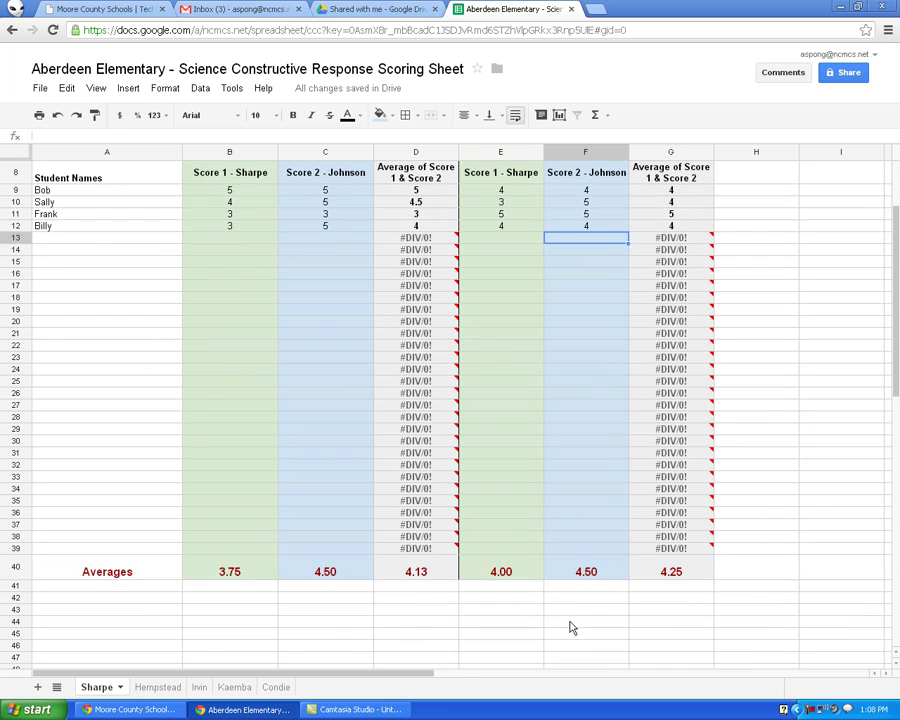
scroll(575, 620, "up", 2)
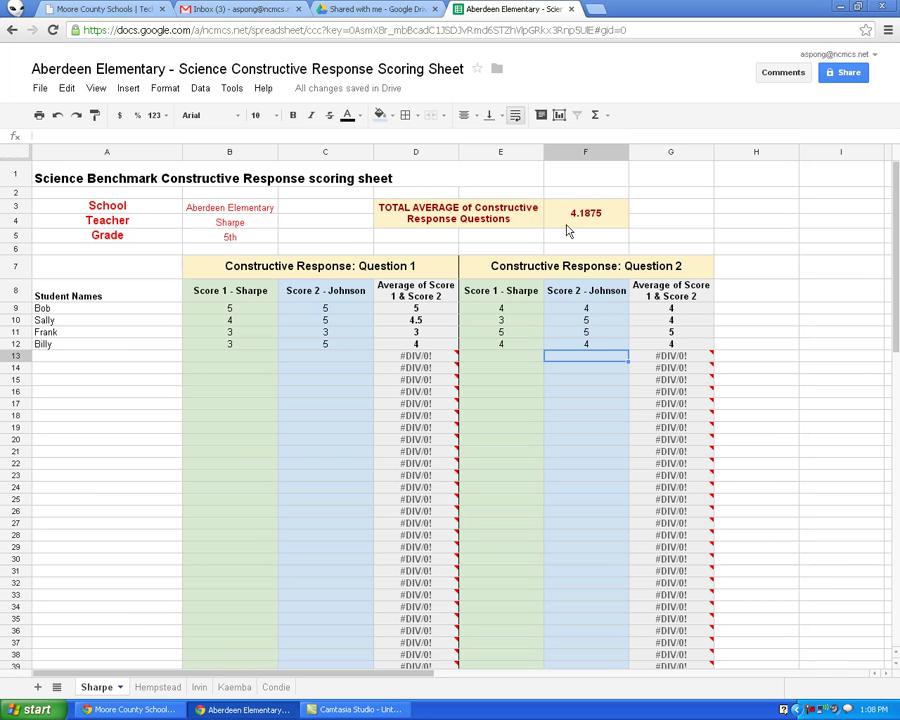
scroll(514, 411, "down", 3)
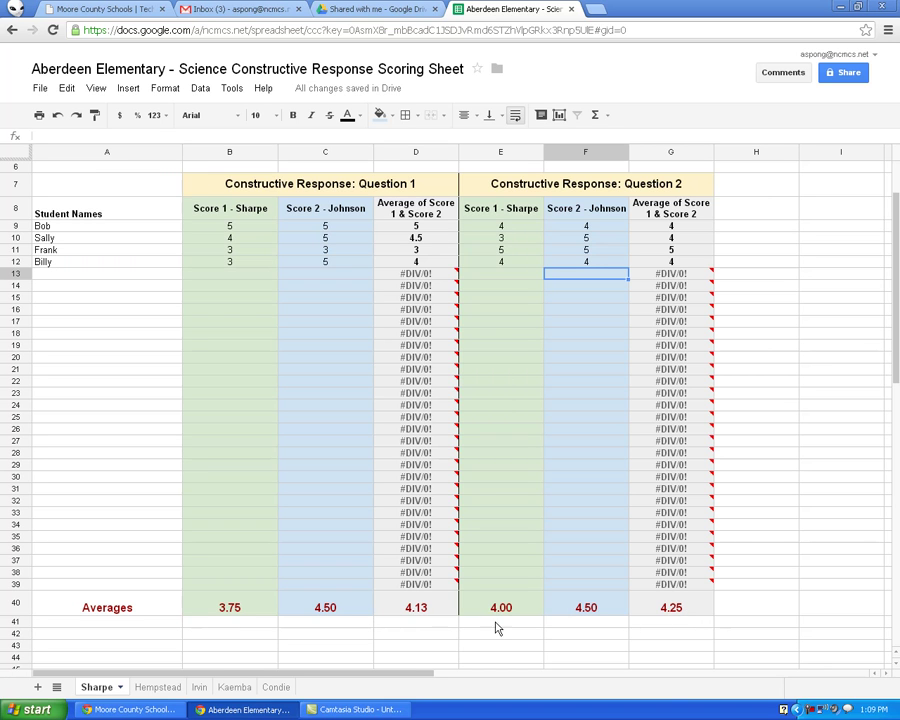
scroll(579, 609, "up", 2)
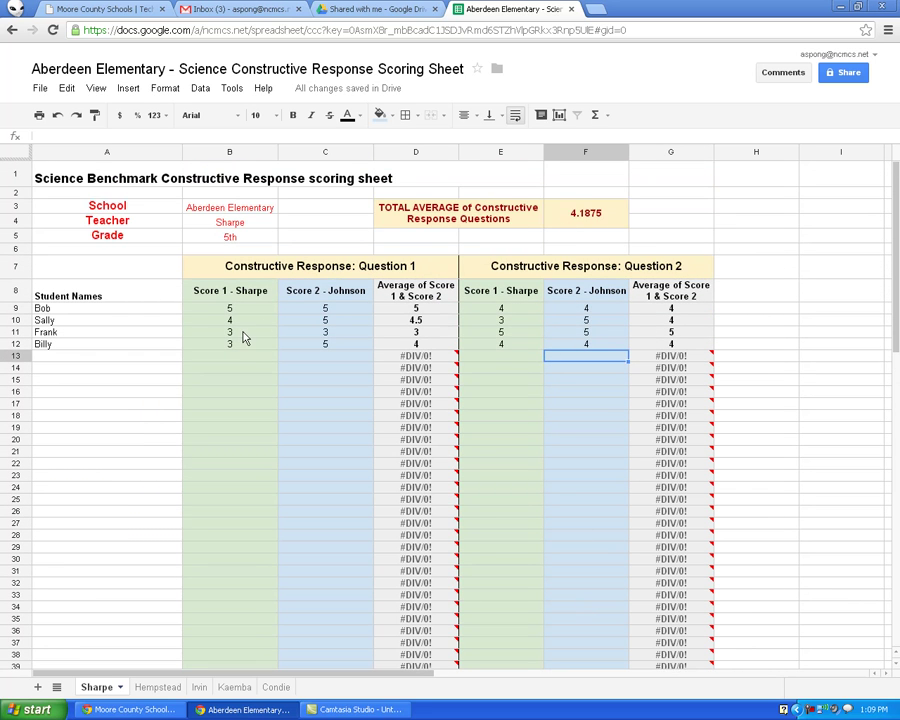
Select Bob's and Sally's names and scroll to review the Sharpe sheet
left_click(96, 309)
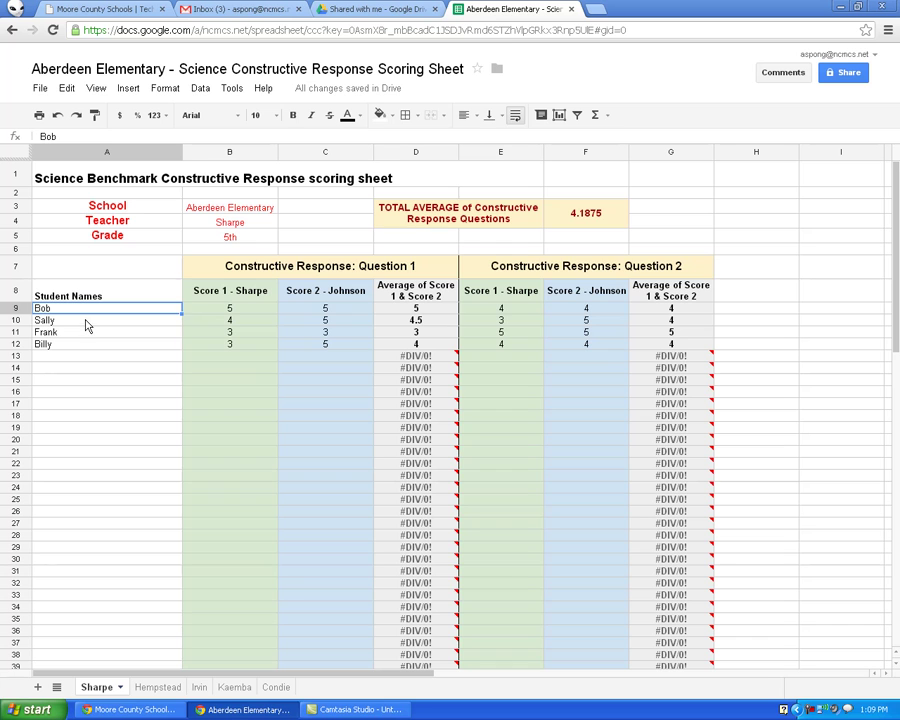
left_click(86, 321)
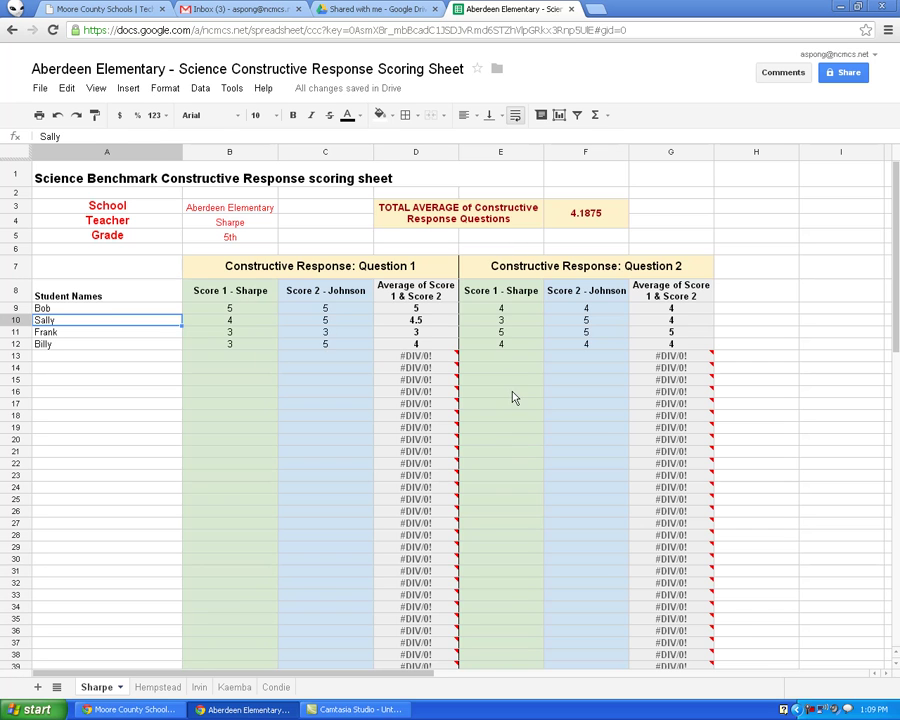
scroll(511, 397, "down", 2)
scroll(513, 396, "up", 2)
Cycle through the Hempstead, Irvin, Kaemba, Condie and Sharpe sheets, ending on Hempstead
left_click(165, 690)
left_click(197, 688)
left_click(235, 688)
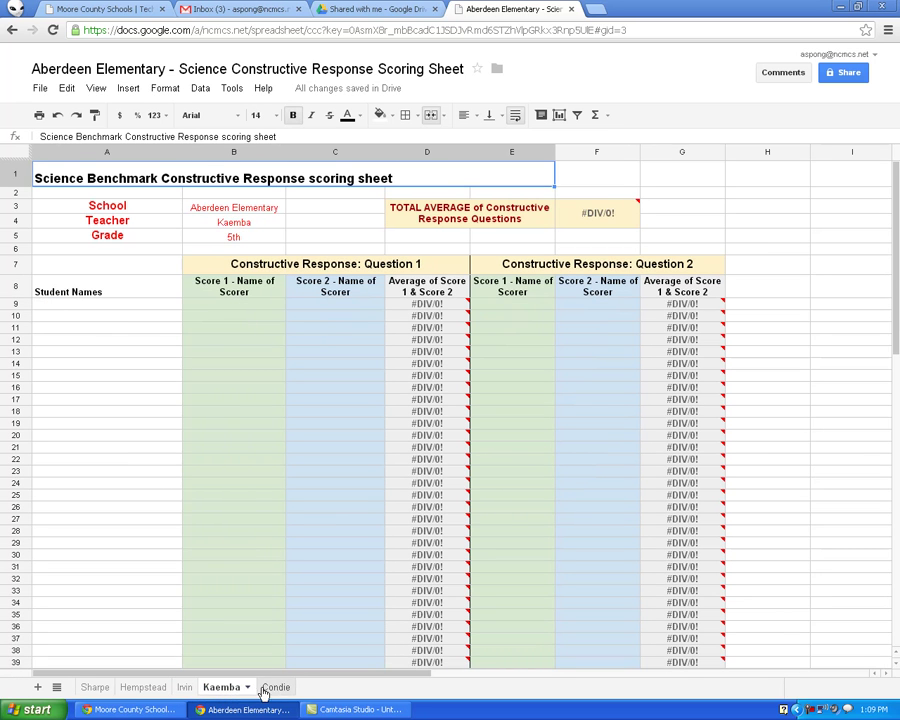
left_click(273, 687)
left_click(228, 687)
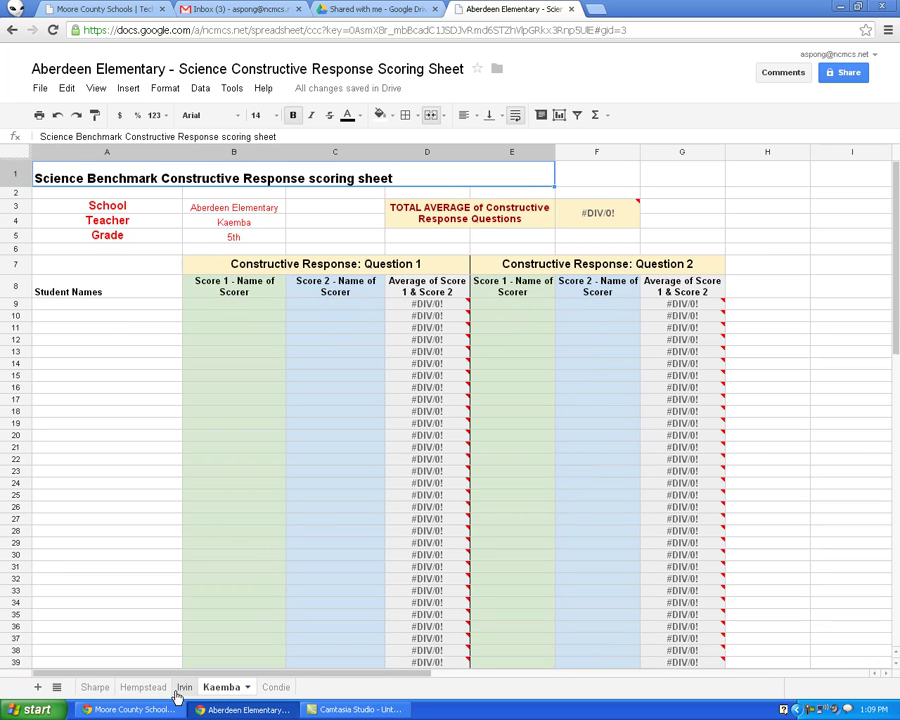
left_click(95, 688)
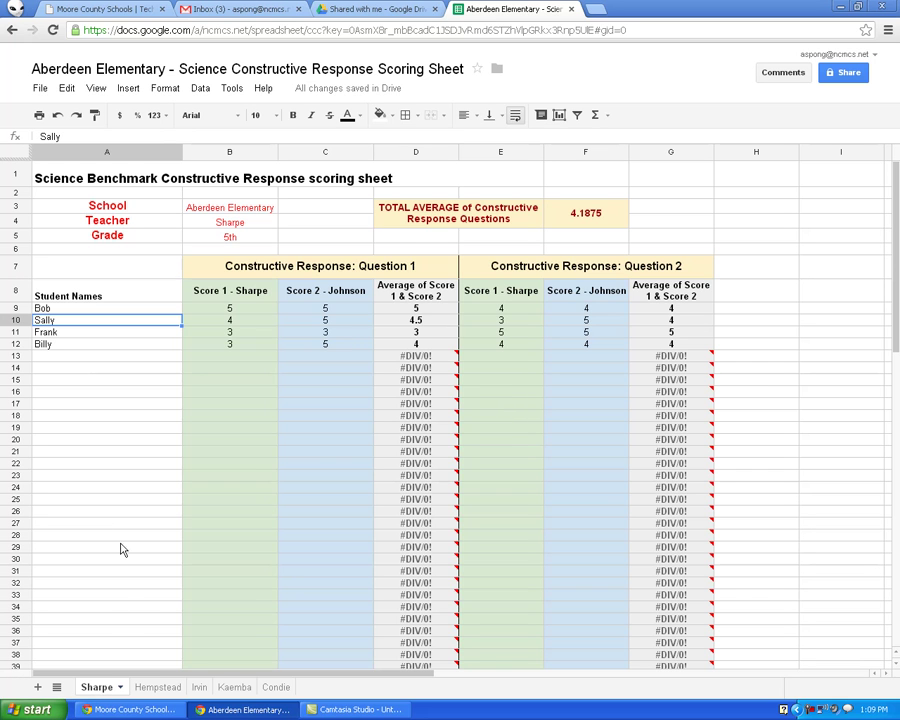
left_click(145, 688)
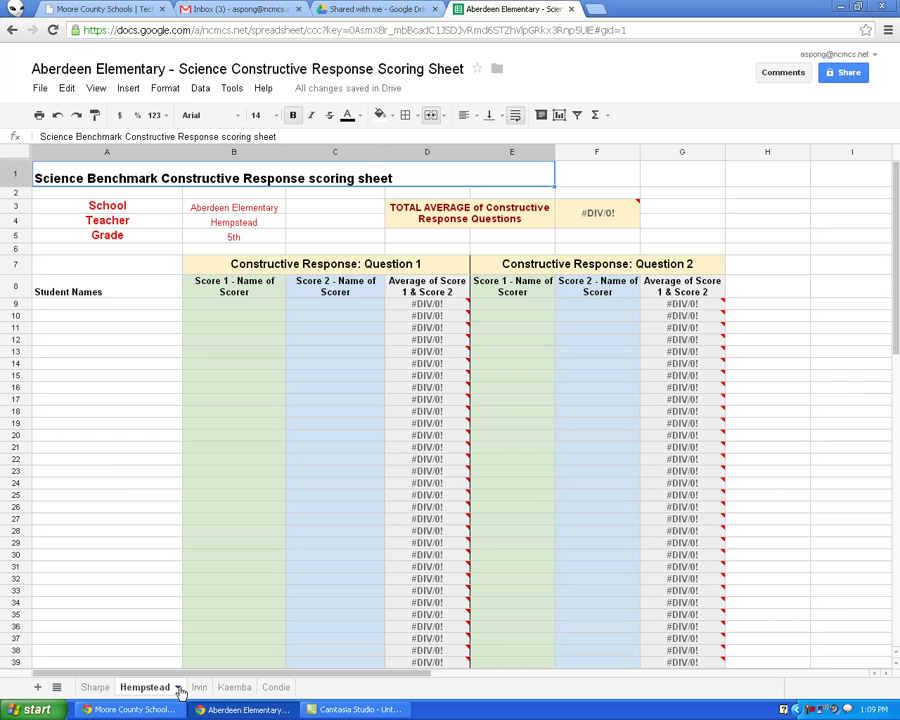
Start renaming the Hempstead sheet, then cancel so its name stays unchanged
left_click(178, 688)
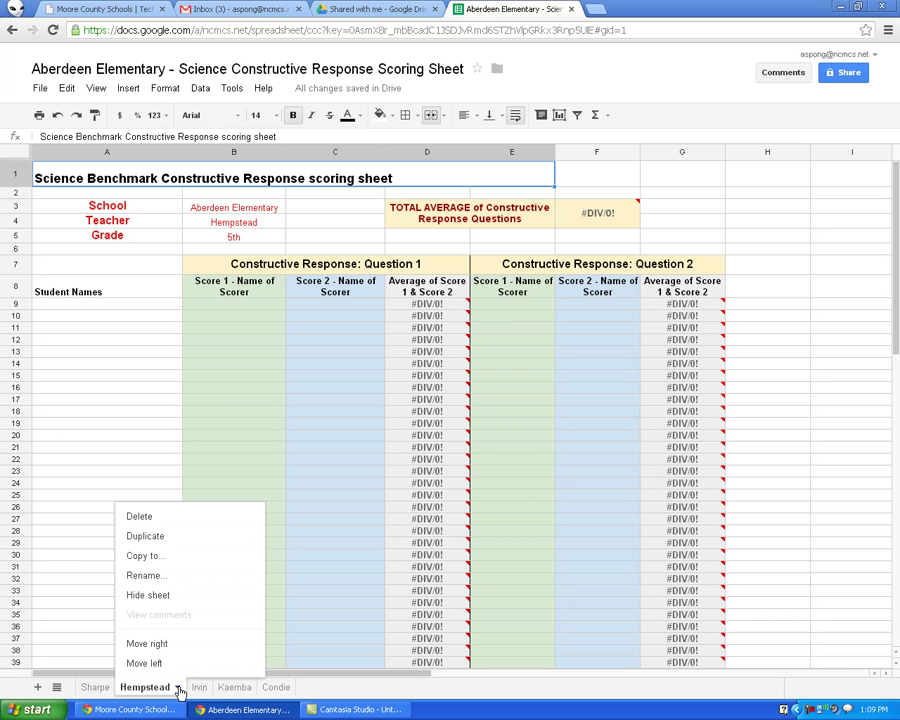
left_click(148, 577)
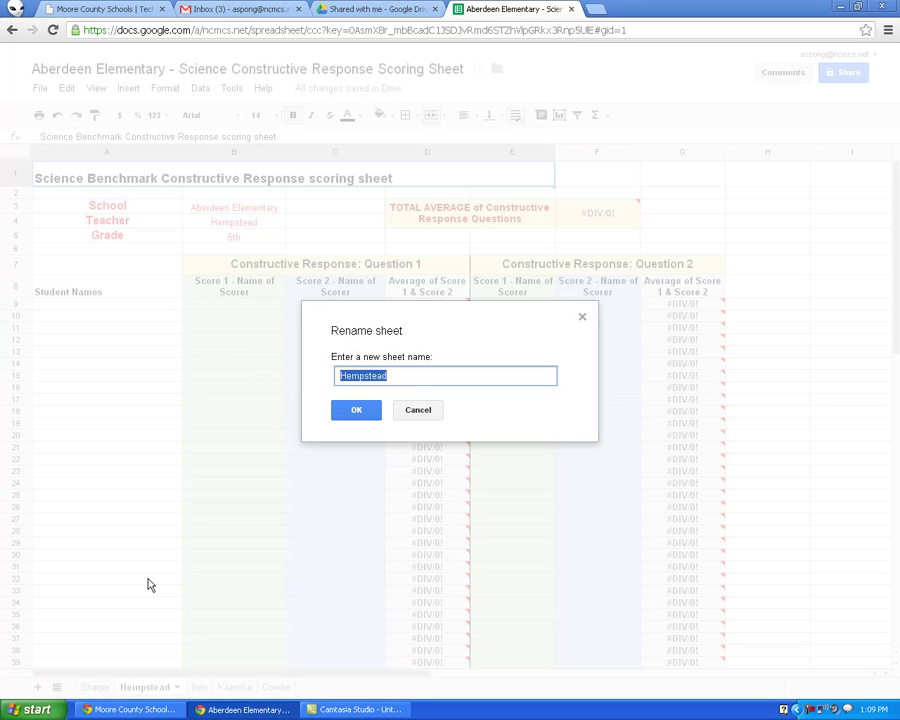
left_click(411, 413)
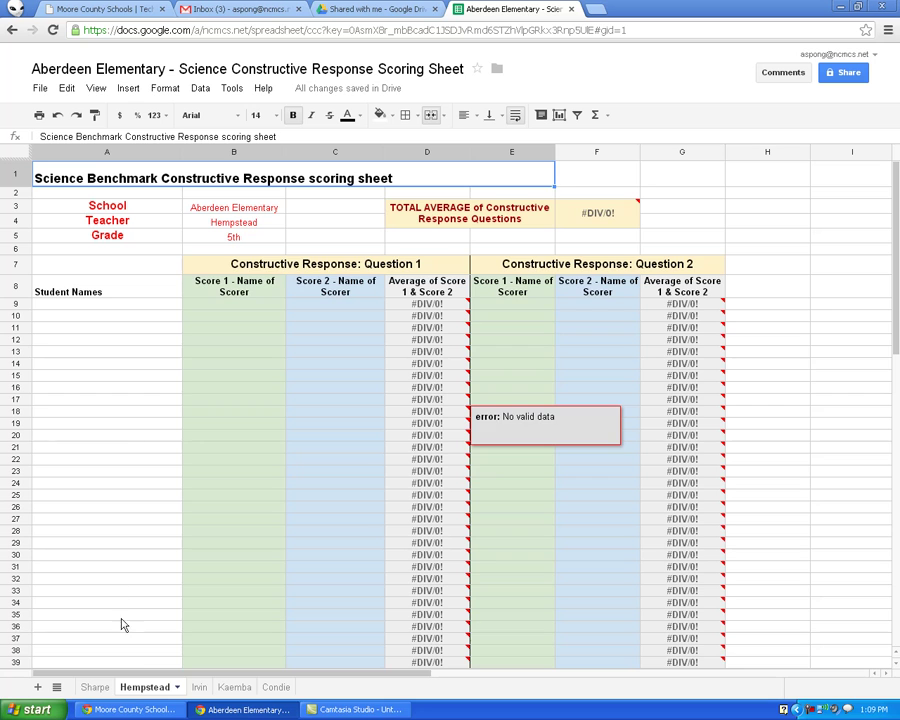
Move to the Condie sheet by way of Sharpe, then close its tab menu without making changes
left_click(100, 687)
left_click(276, 688)
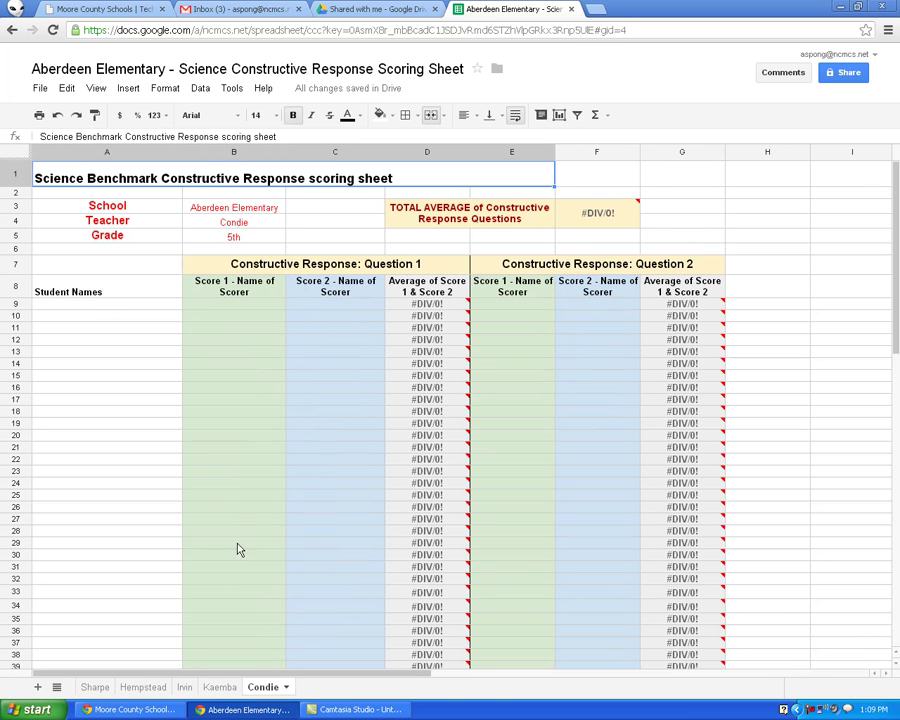
left_click(286, 688)
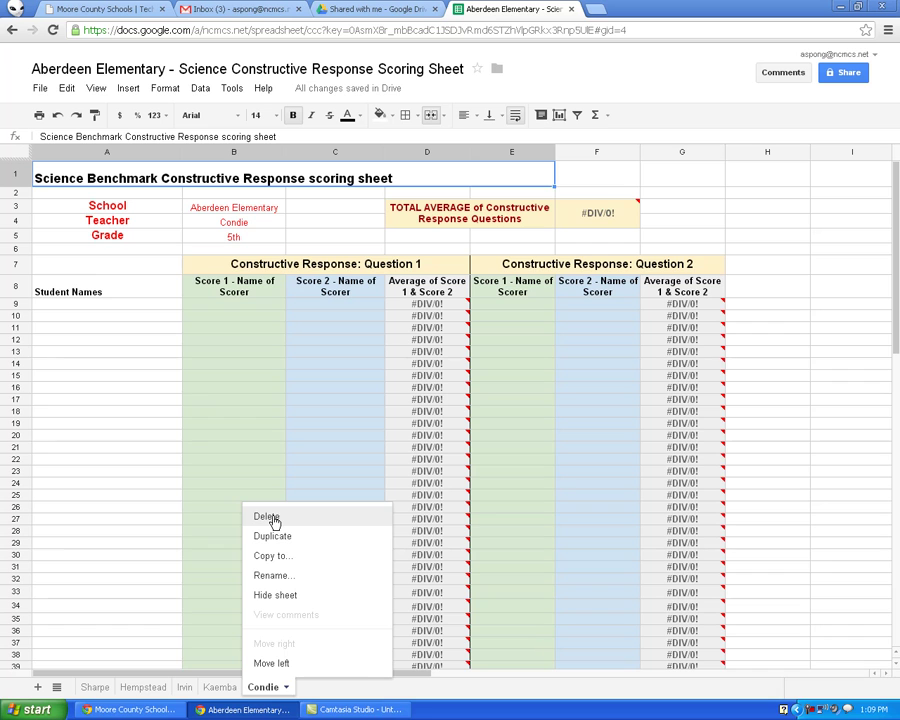
left_click(104, 305)
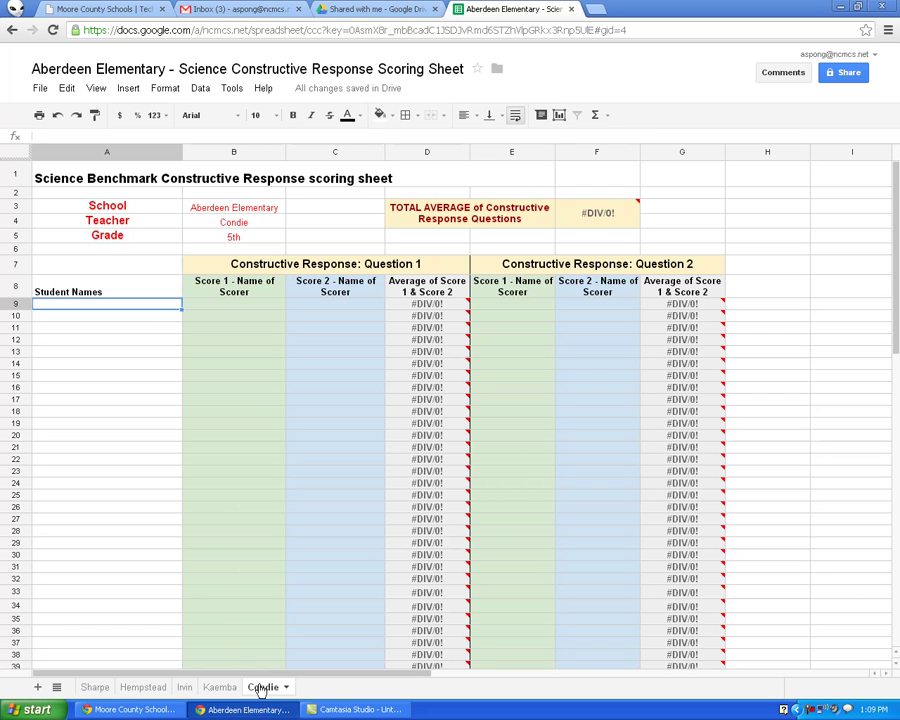
Duplicate the Condie sheet and enter 'New Teacher' as the teacher name in B4
left_click(265, 689)
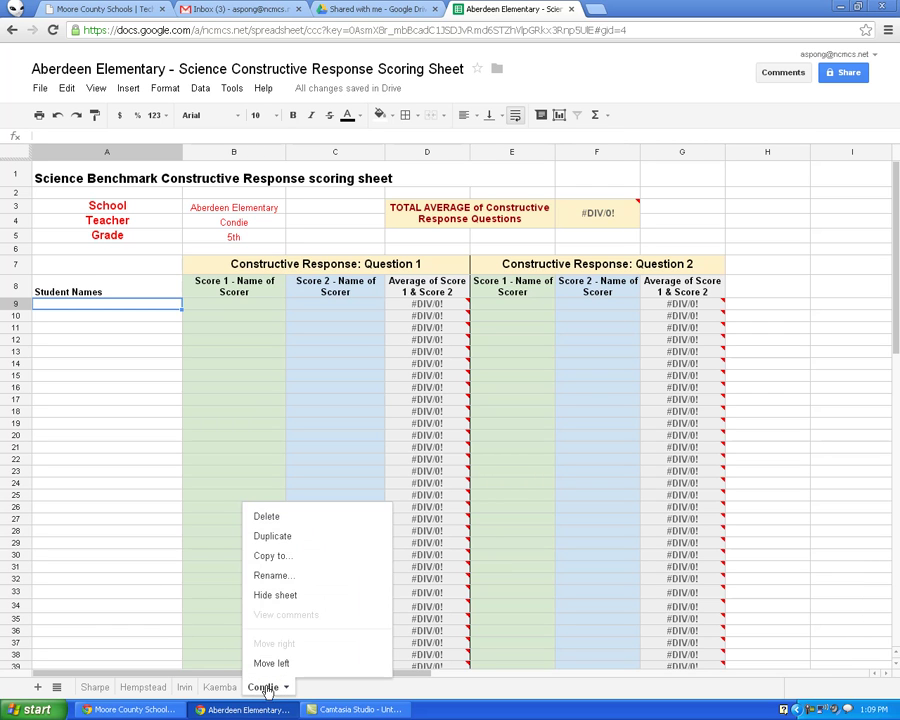
left_click(273, 540)
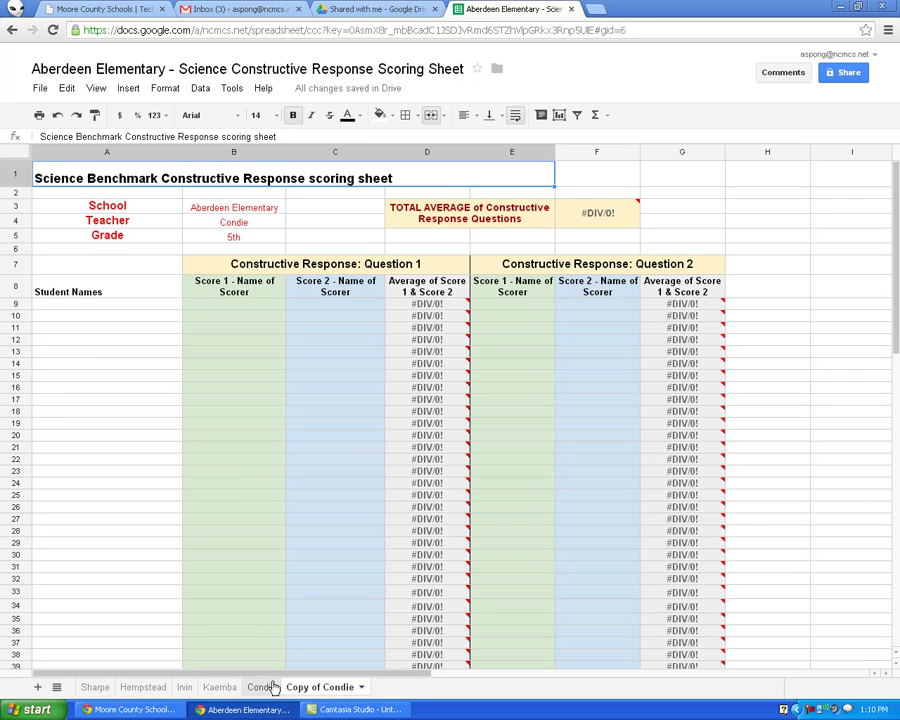
left_click(255, 223)
type("New Teacher")
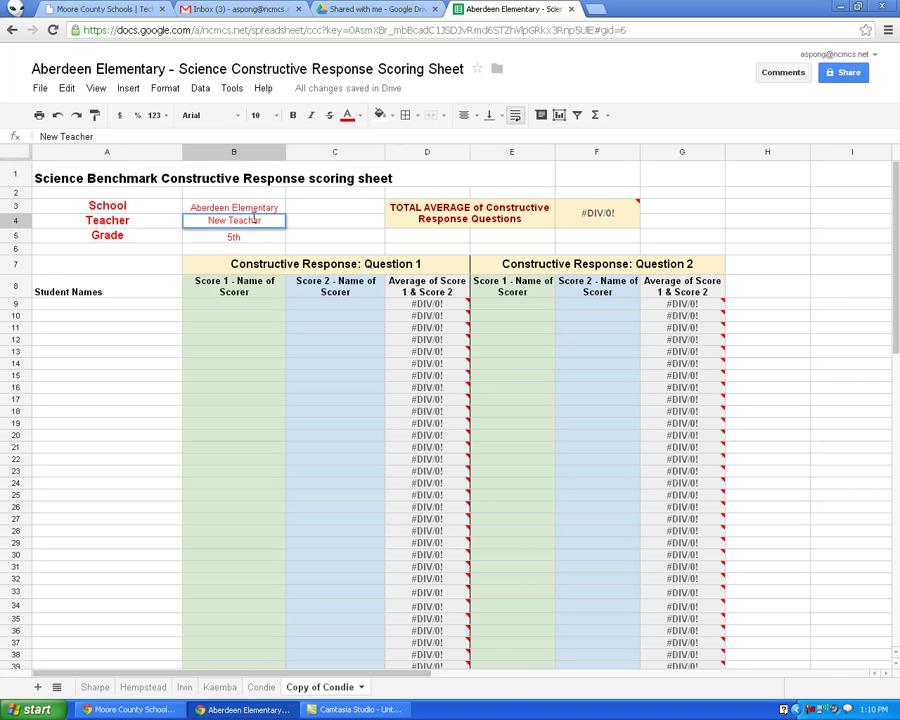
key("Return")
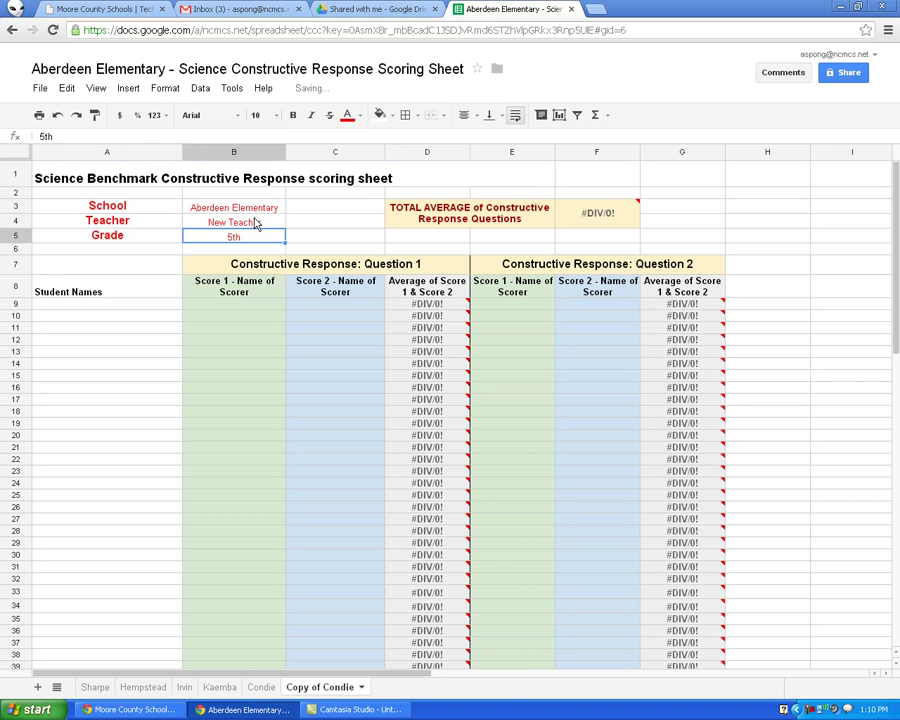
Rename the 'Copy of Condie' tab to 'New Teacher'
left_click(363, 689)
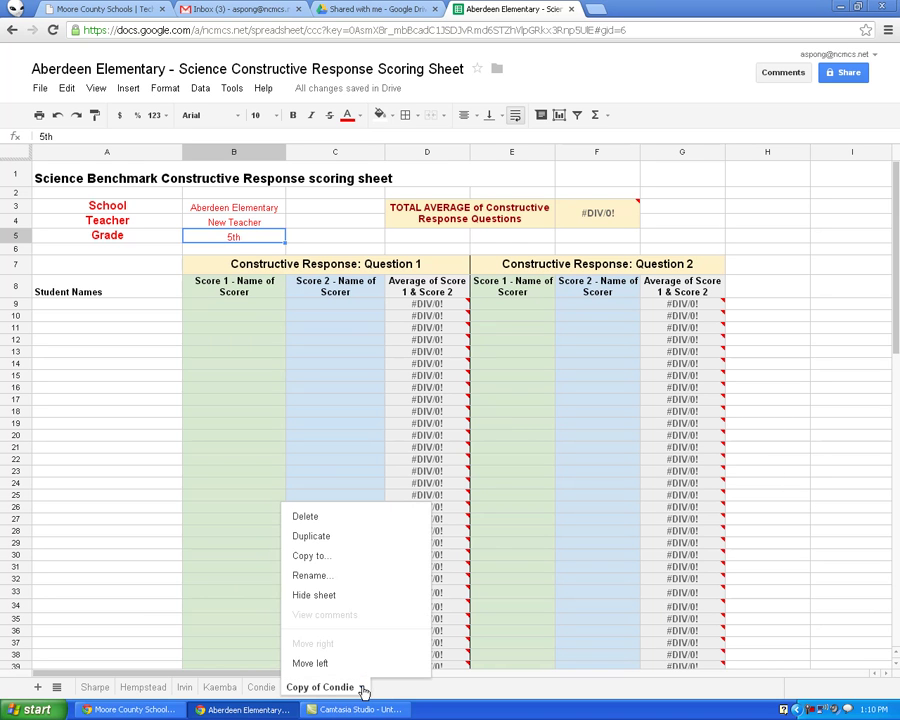
left_click(311, 578)
type("New Teacher")
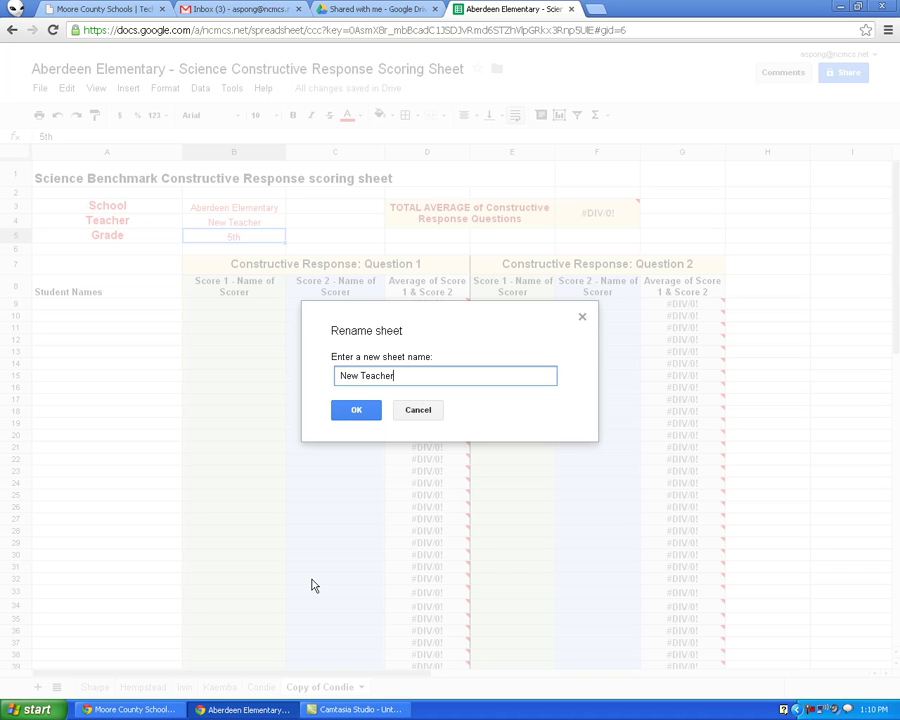
left_click(349, 412)
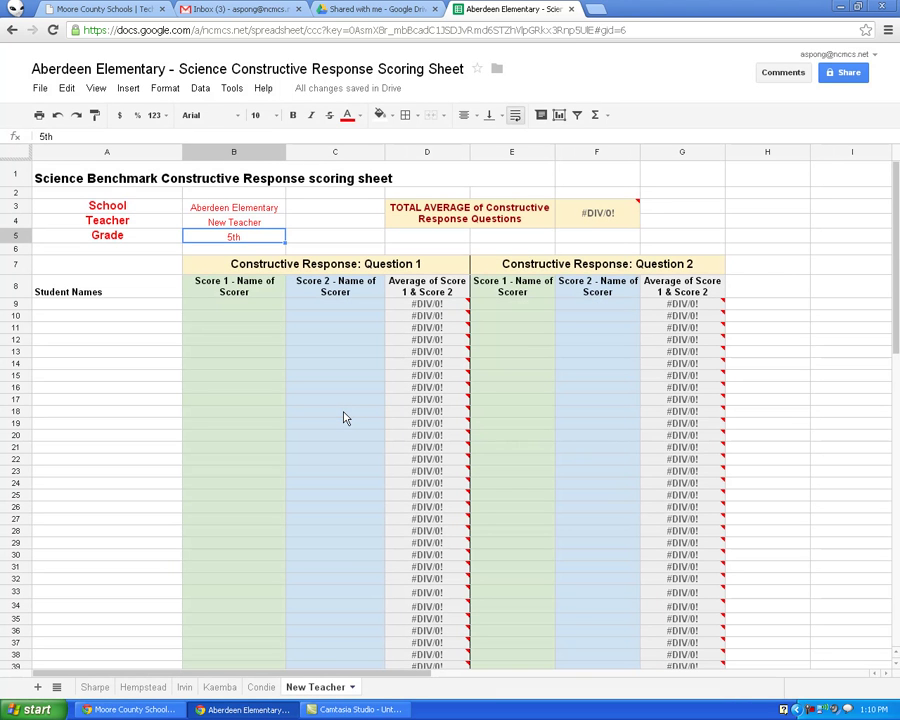
left_click(127, 308)
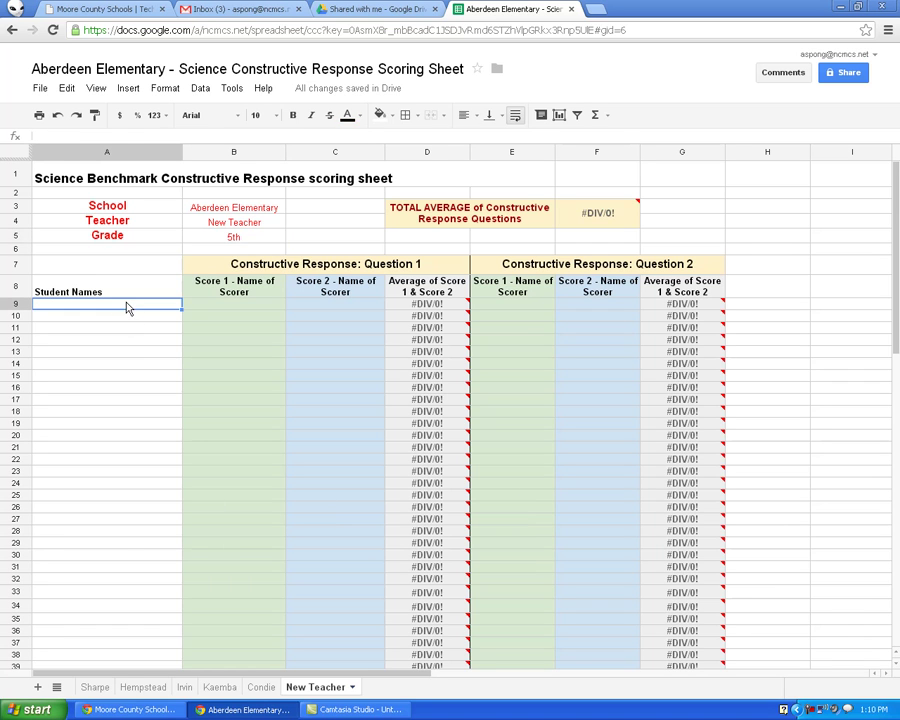
key("Down")
key("Up")
Delete the New Teacher sheet, confirming with OK
left_click(353, 688)
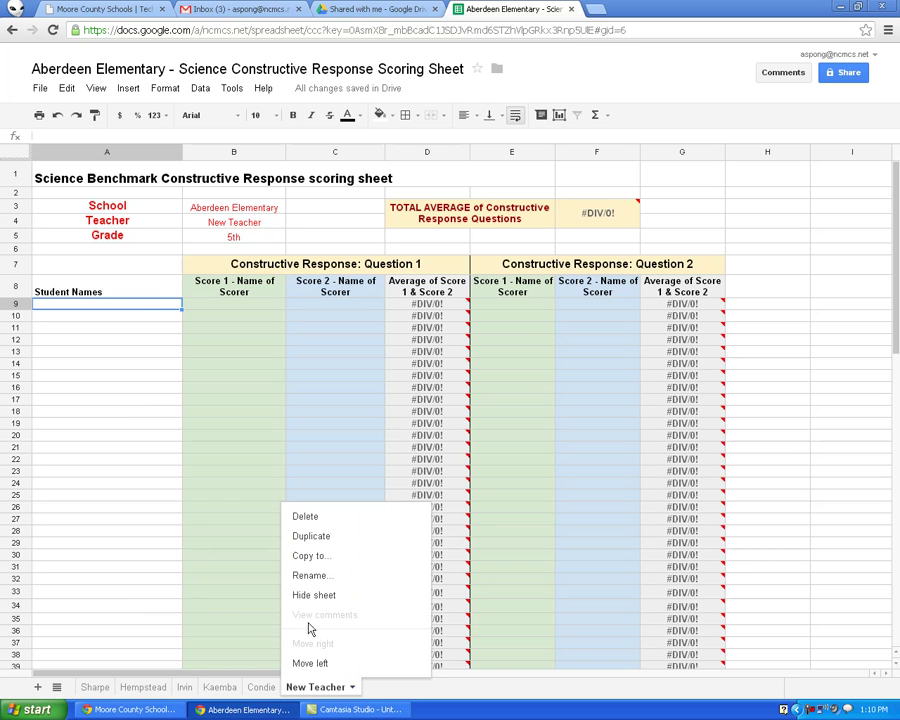
left_click(300, 517)
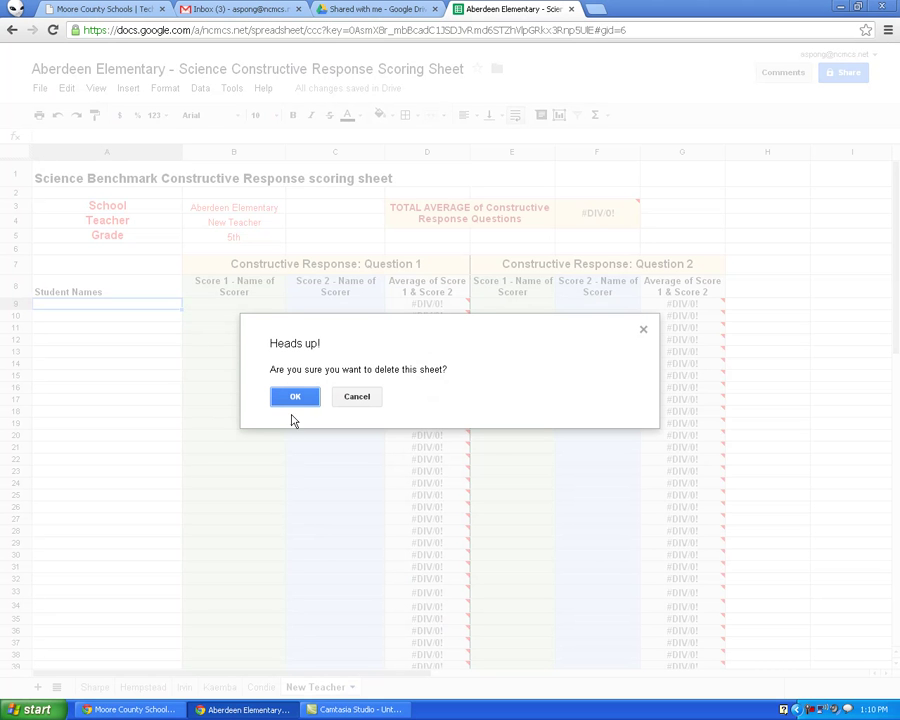
left_click(295, 396)
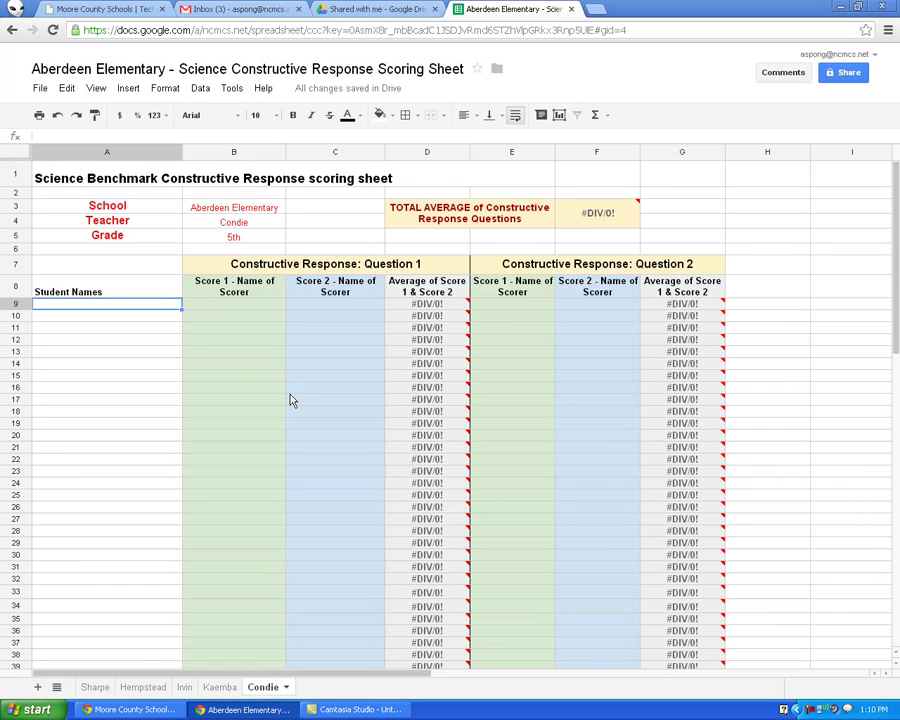
Select cells A9 through A12 in the Condie sheet's Student Names column
left_click(106, 342)
left_click(95, 303)
left_click(122, 313)
left_click(114, 306)
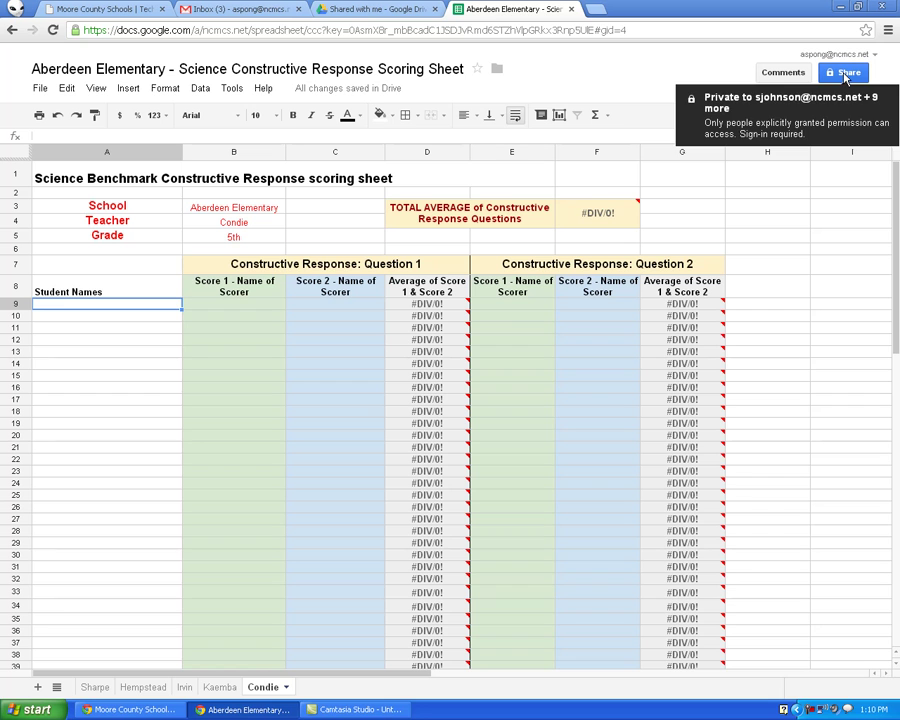
left_click(852, 80)
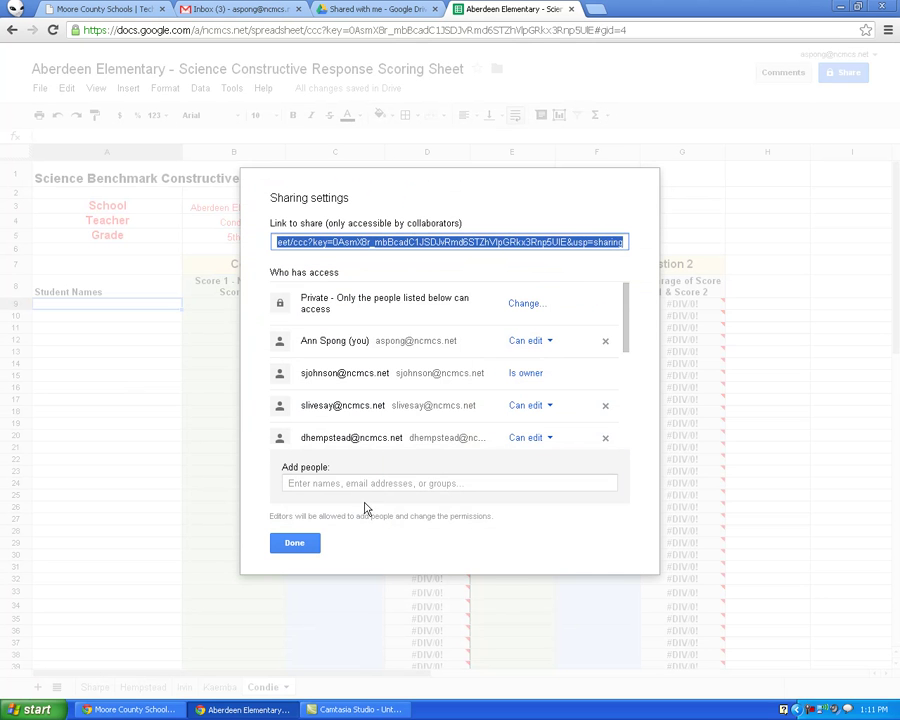
left_click(350, 485)
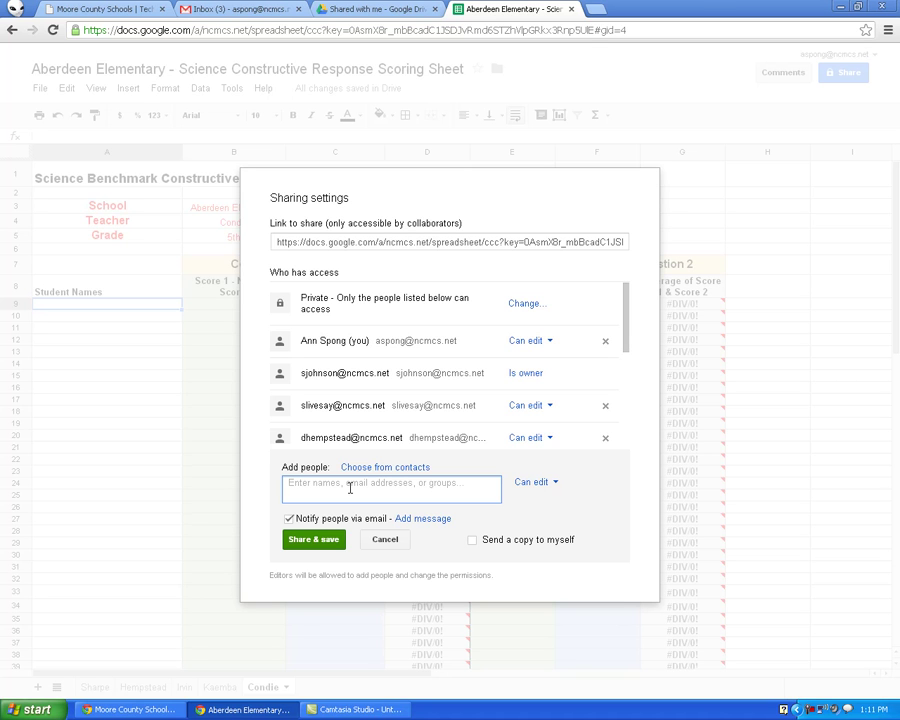
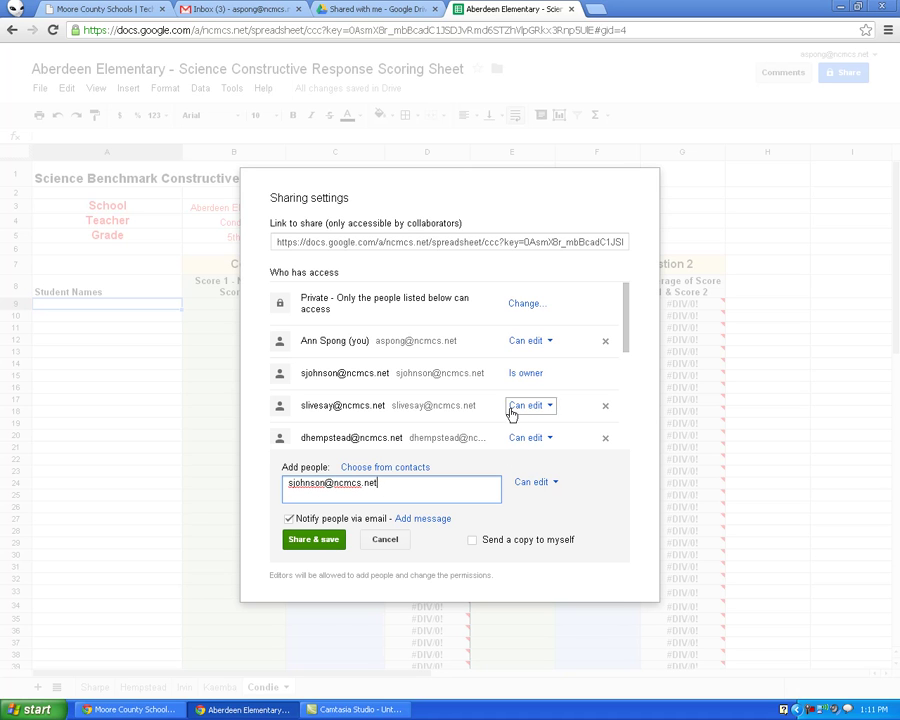
left_click(389, 549)
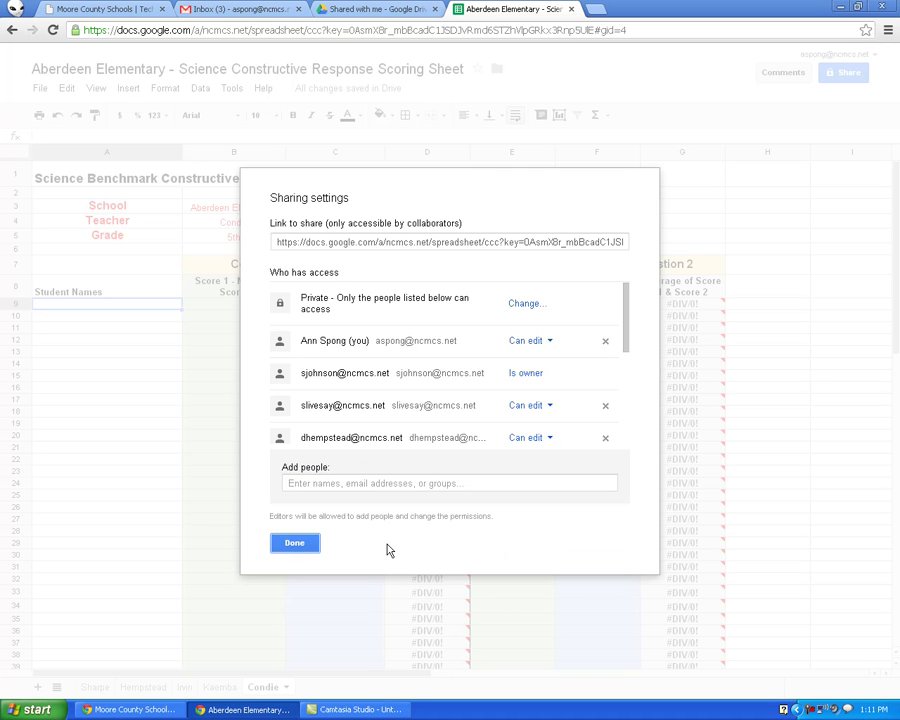
left_click(296, 544)
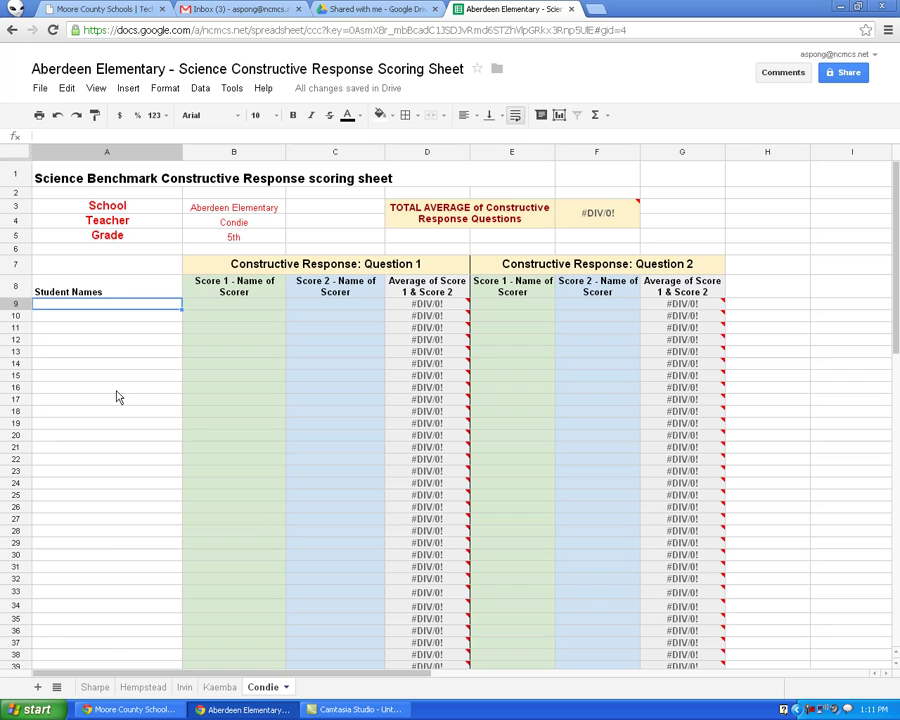
On the Sharpe sheet, delete the names in A9:A12, keeping their scores
left_click(94, 687)
left_click_drag(134, 310, 126, 346)
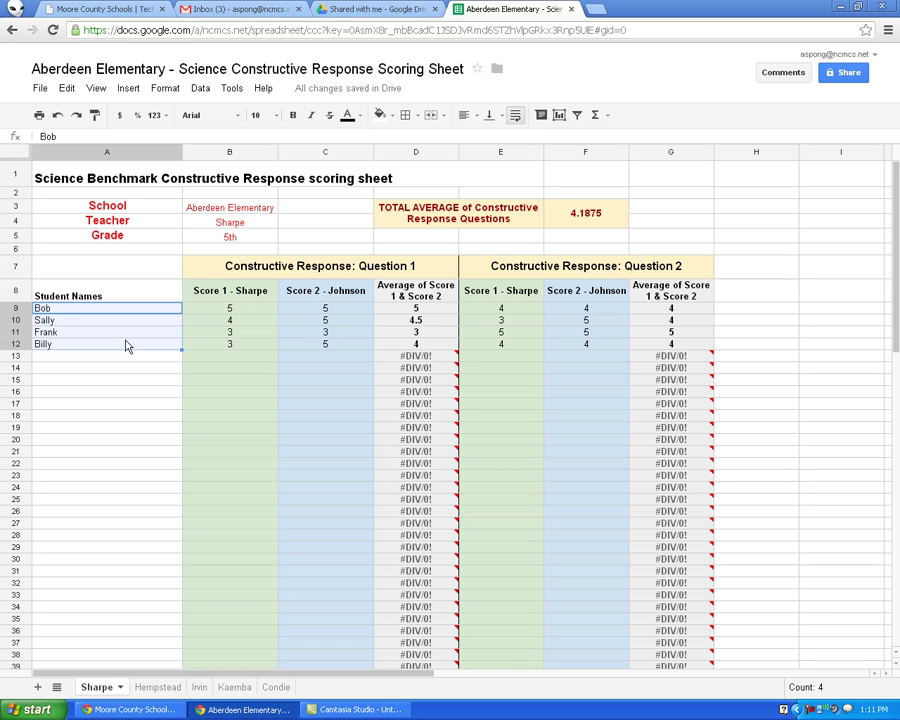
key("Delete")
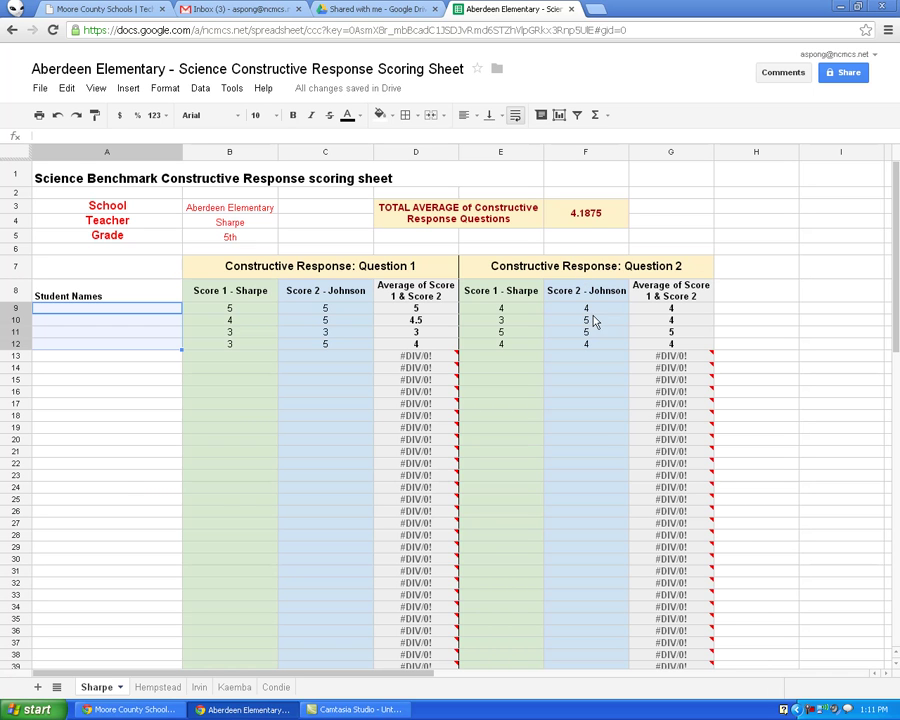
left_click(206, 311)
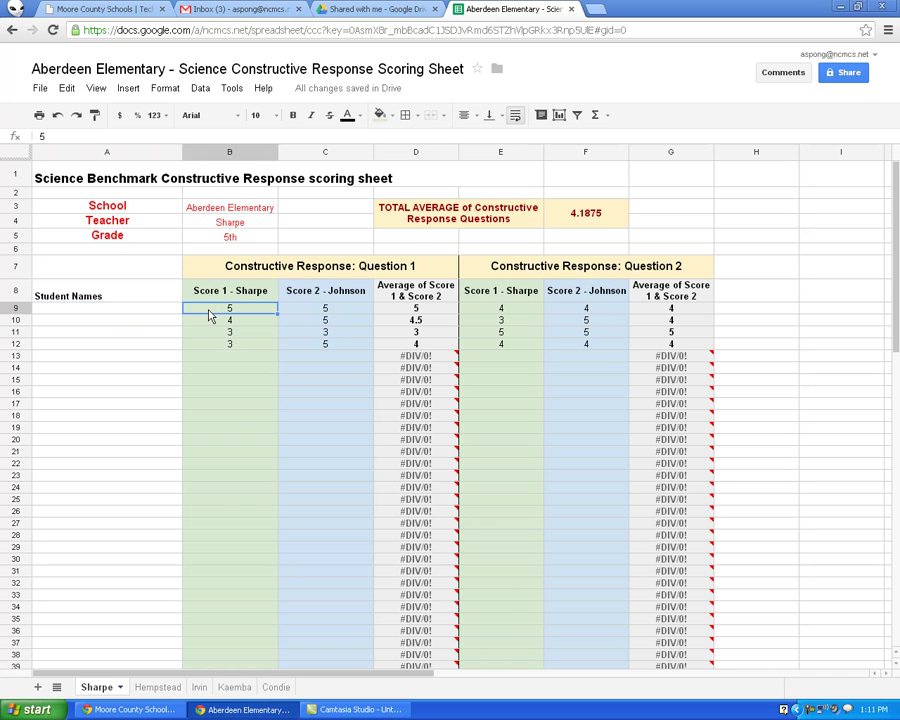
left_click(148, 310)
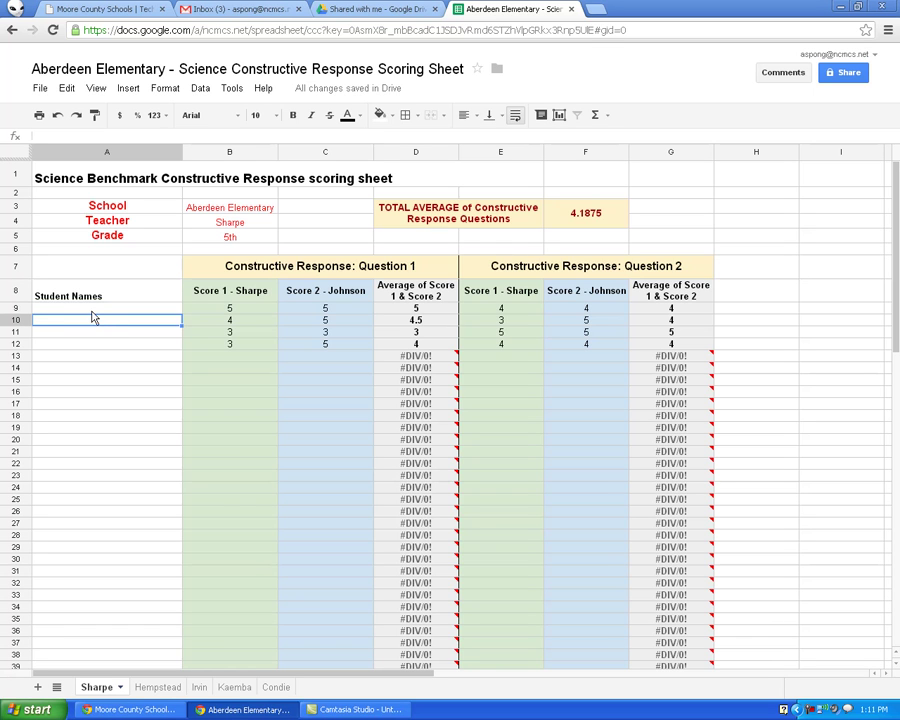